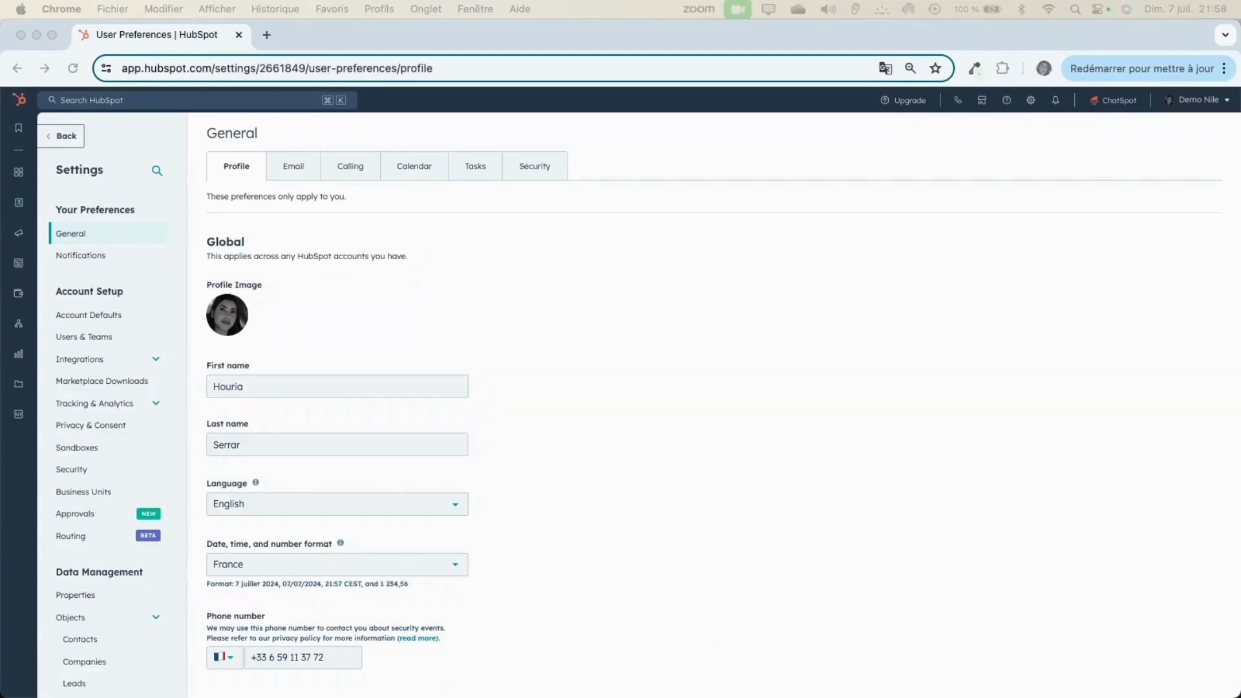
Open the Users & Teams settings and start editing permissions for the non-super-admin user listed just above the last three users.
{"action": "left_click", "coordinate": [636, 466]}
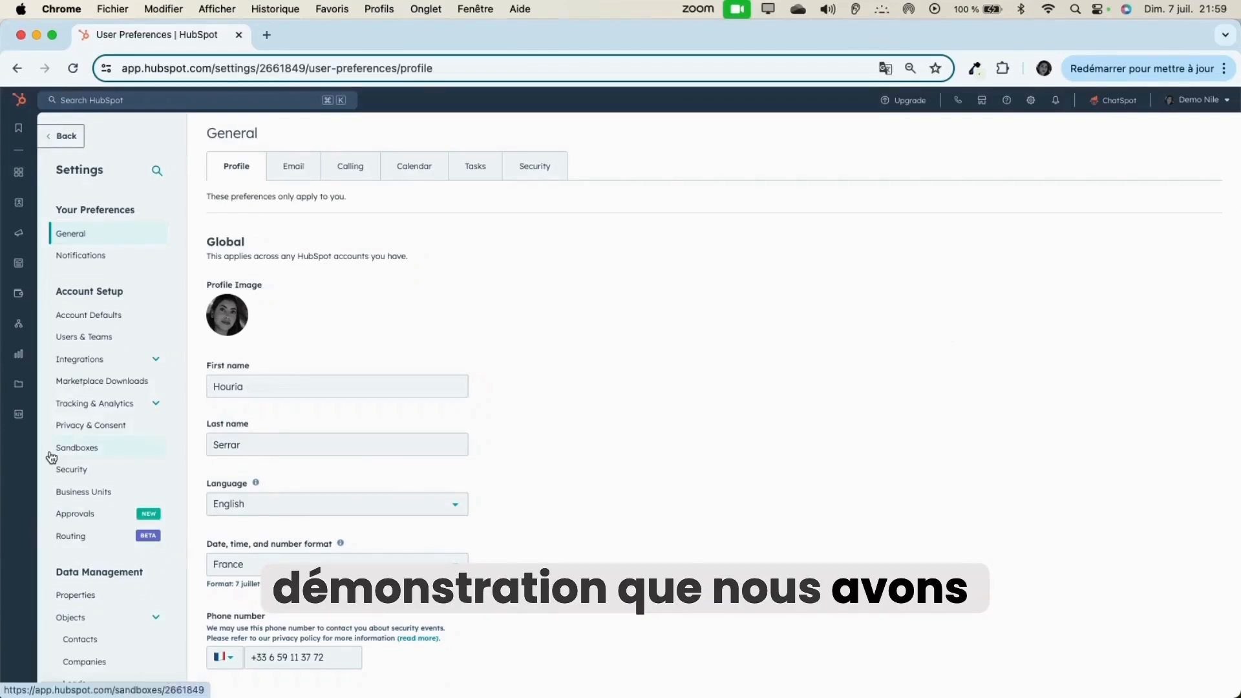
{"action": "left_click", "coordinate": [71, 342]}
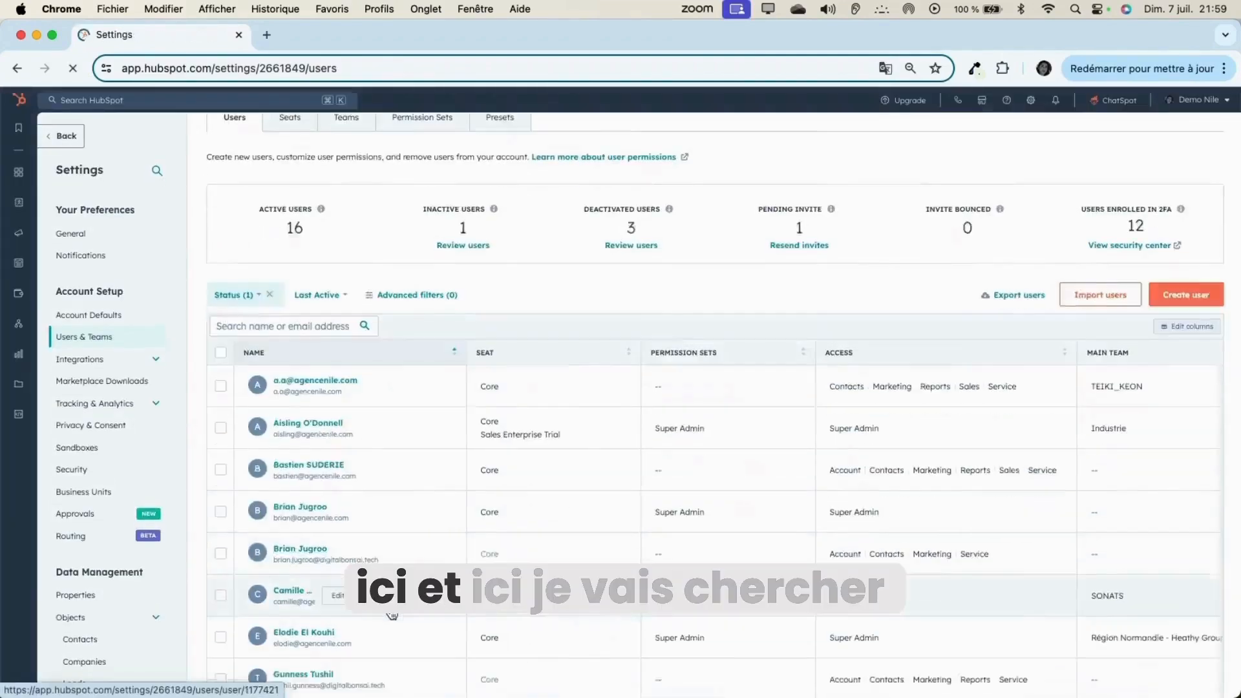
{"action": "scroll", "coordinate": [393, 614], "scroll_direction": "down", "scroll_amount": 10}
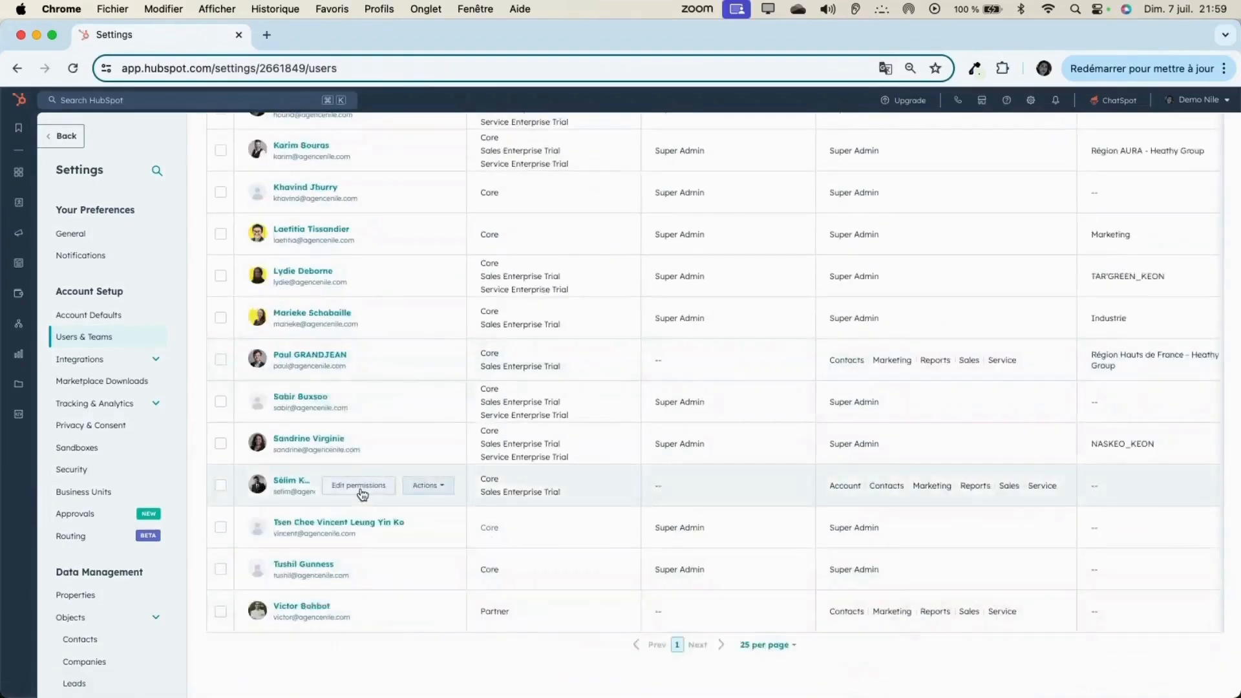
{"action": "scroll", "coordinate": [489, 369], "scroll_direction": "up", "scroll_amount": 4}
{"action": "scroll", "coordinate": [489, 369], "scroll_direction": "down", "scroll_amount": 4}
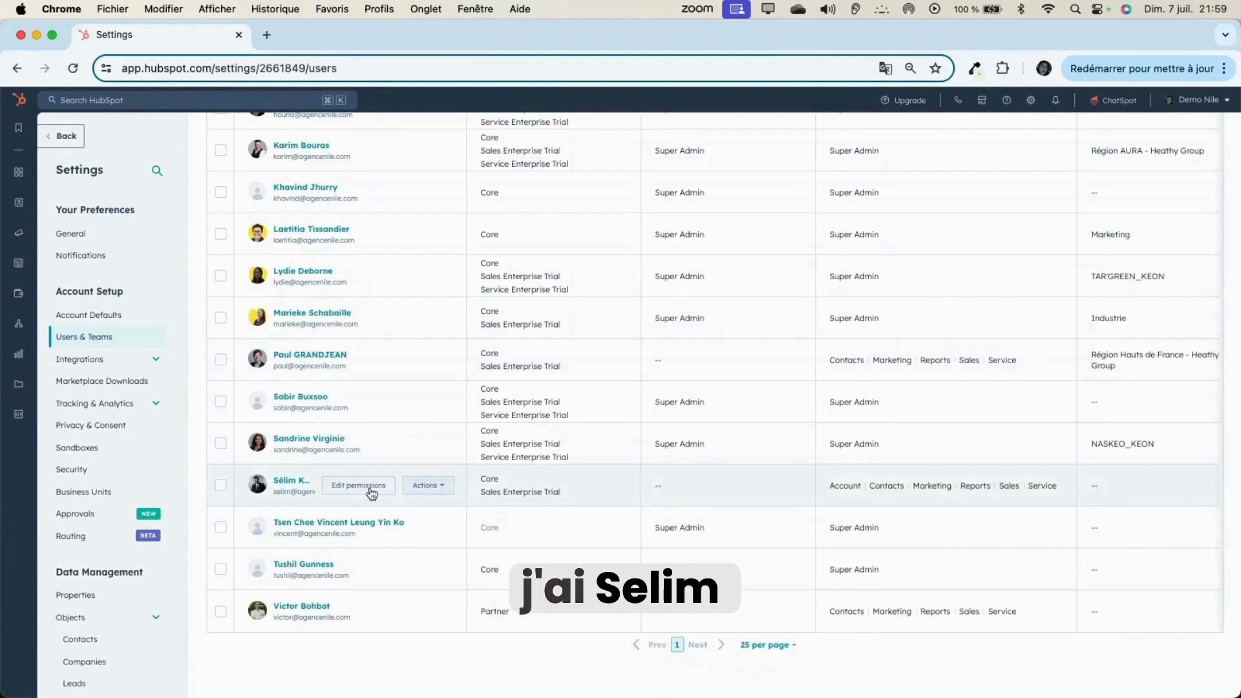
{"action": "left_click", "coordinate": [370, 490]}
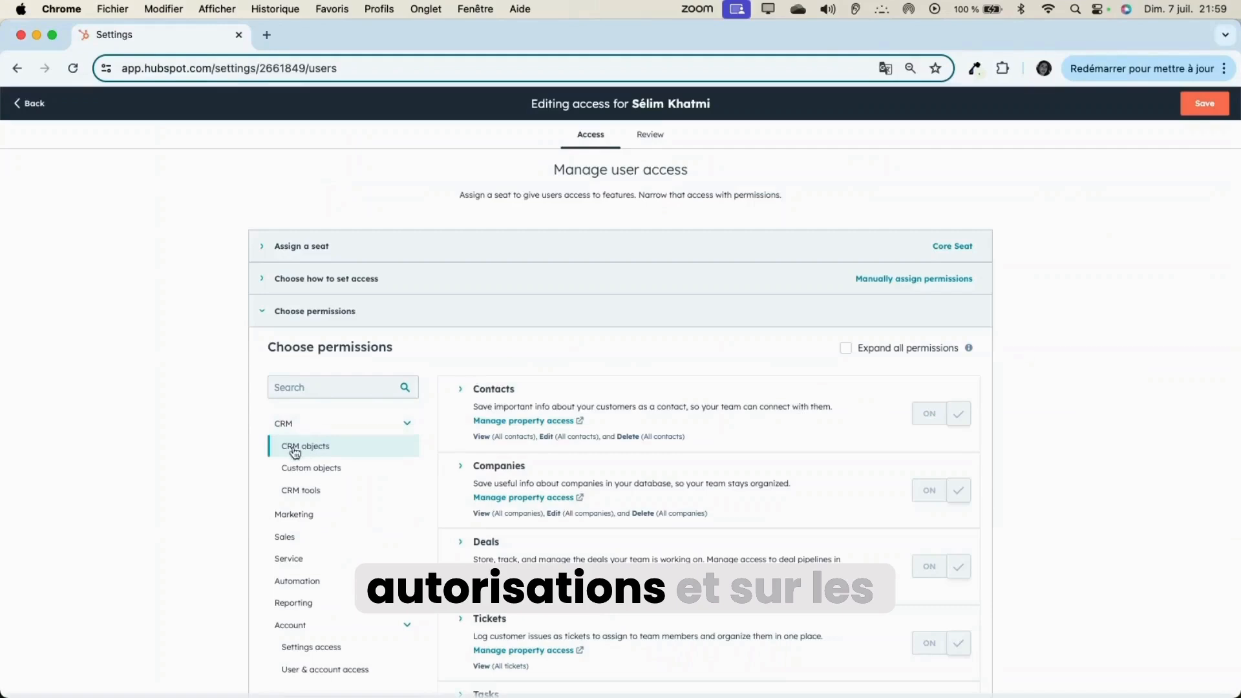
Turn on the Approve permission for Deals under CRM objects and save the user's updated access.
{"action": "scroll", "coordinate": [295, 452], "scroll_direction": "up", "scroll_amount": 5}
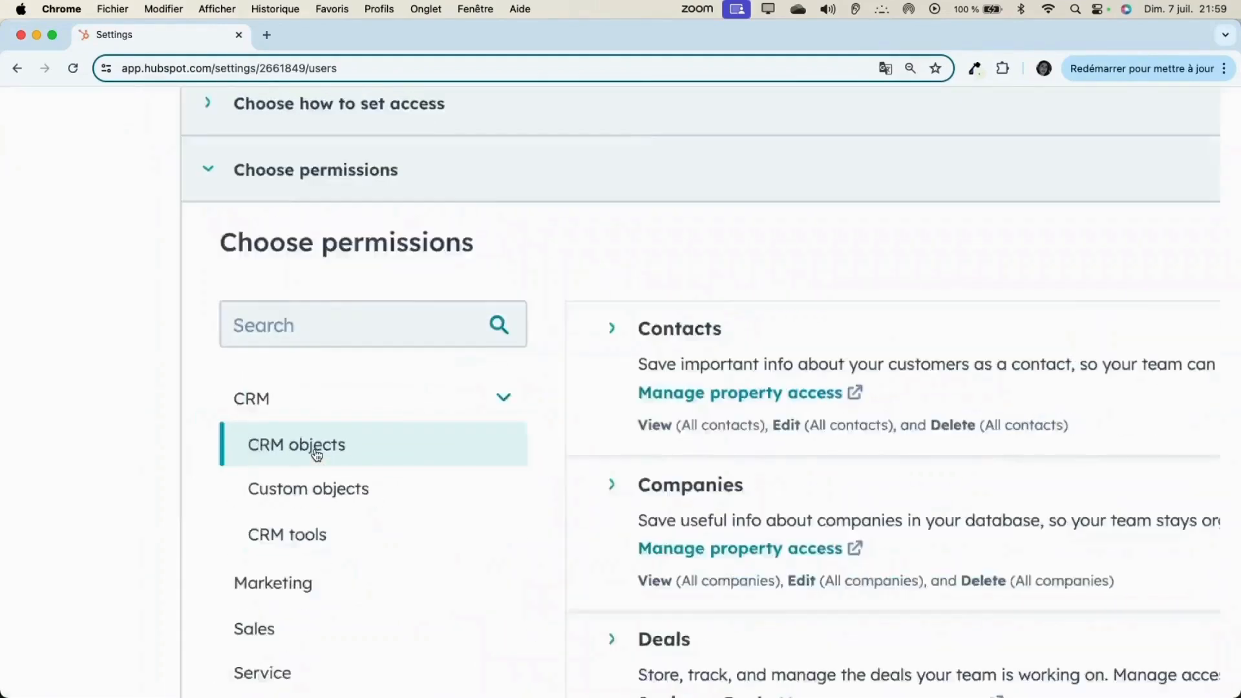
{"action": "scroll", "coordinate": [317, 455], "scroll_direction": "down", "scroll_amount": 5}
{"action": "scroll", "coordinate": [499, 298], "scroll_direction": "down", "scroll_amount": 4}
{"action": "left_click", "coordinate": [486, 319]}
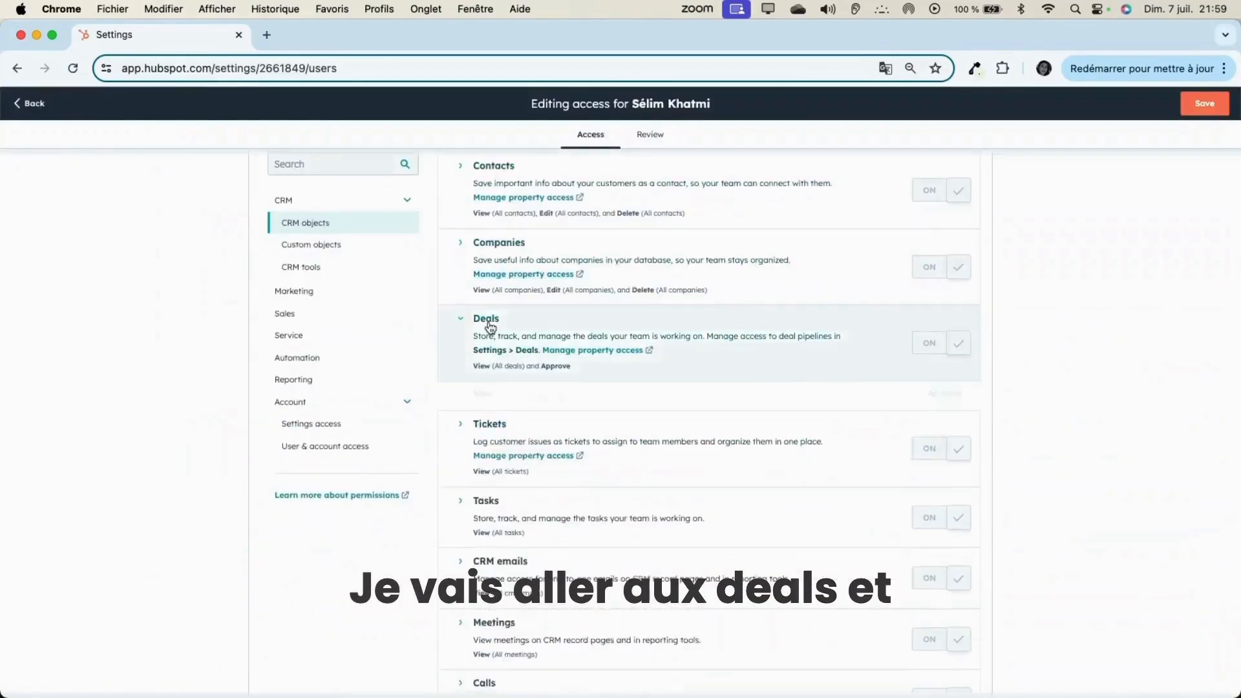
{"action": "left_click", "coordinate": [952, 498]}
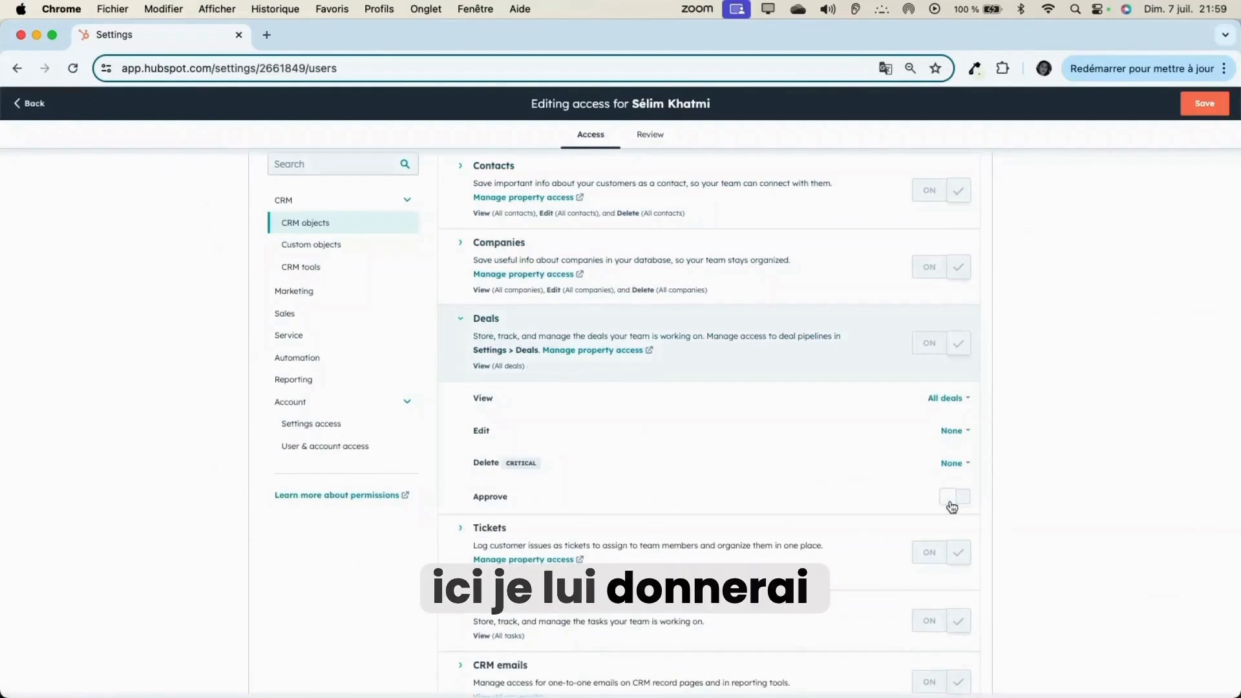
{"action": "left_click", "coordinate": [957, 498]}
{"action": "left_click_drag", "start_coordinate": [561, 491], "coordinate": [472, 499]}
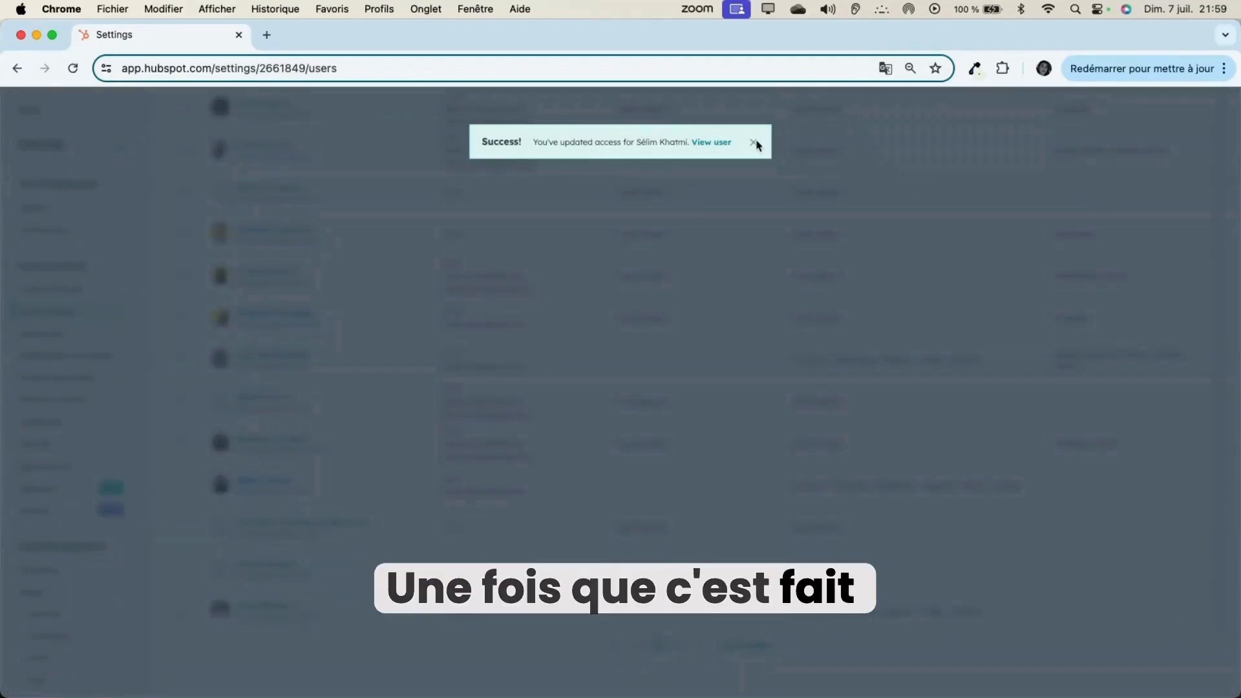
{"action": "left_click", "coordinate": [755, 143]}
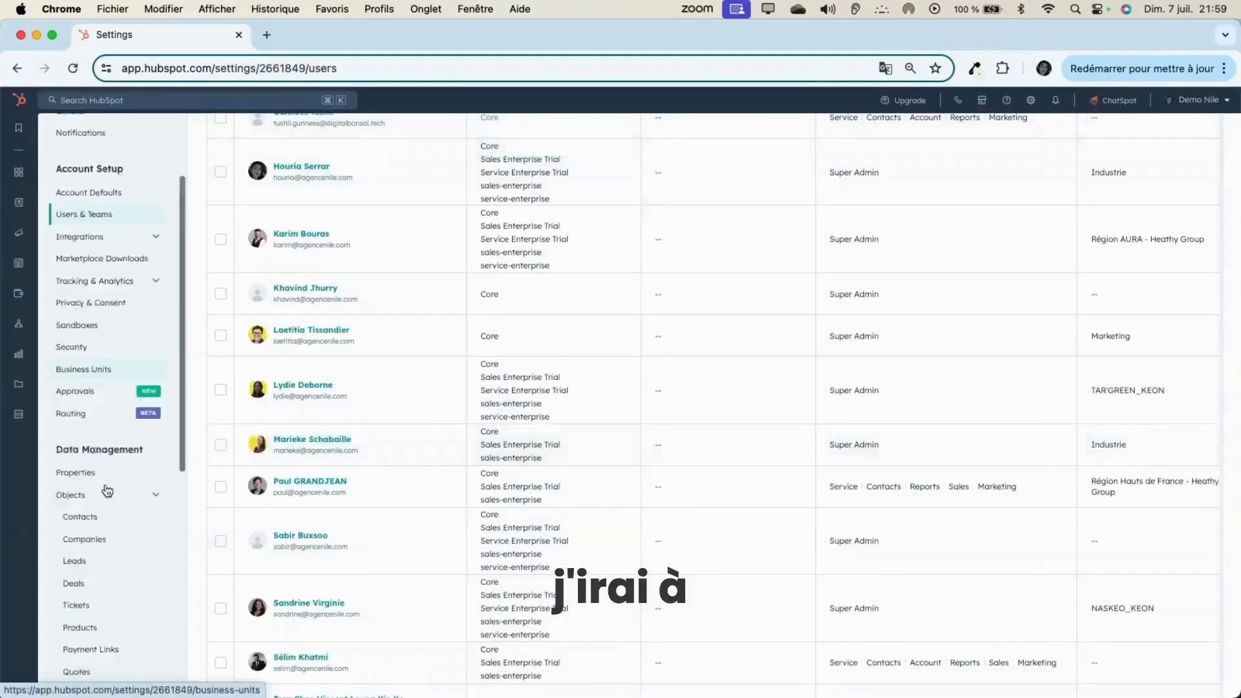
Open the Deals object settings and show the pipeline configuration of the test tickets pipeline.
{"action": "scroll", "coordinate": [107, 491], "scroll_direction": "down", "scroll_amount": 3}
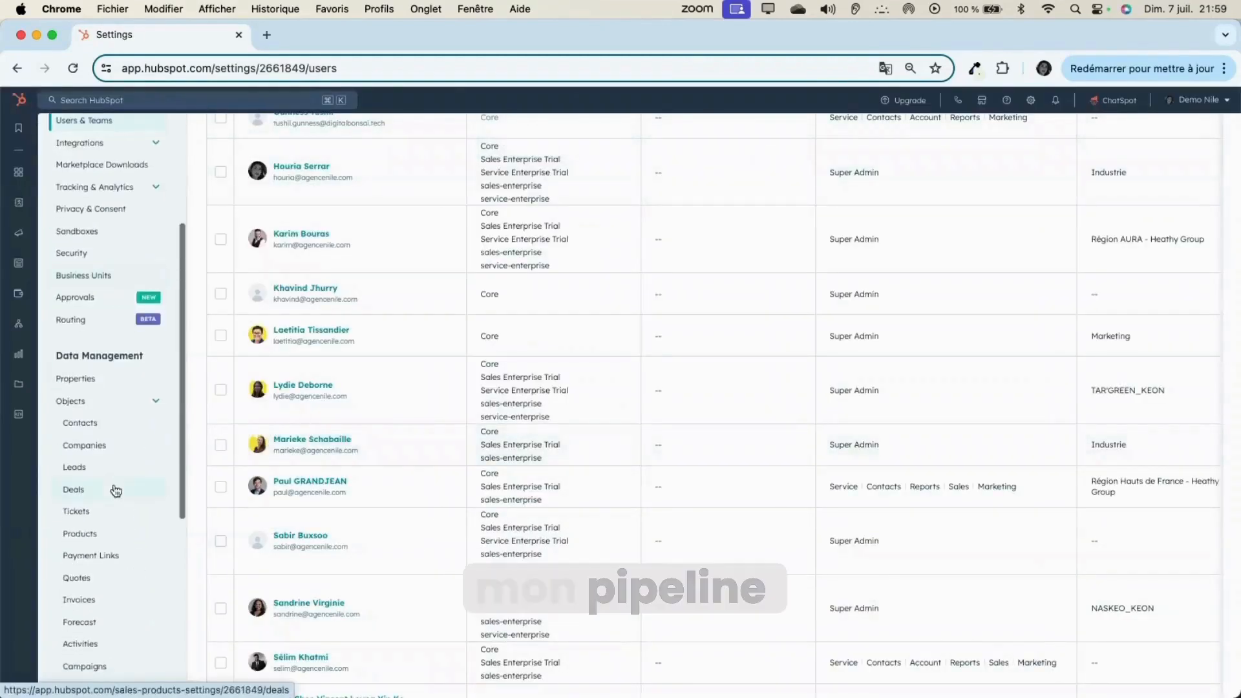
{"action": "left_click", "coordinate": [72, 491]}
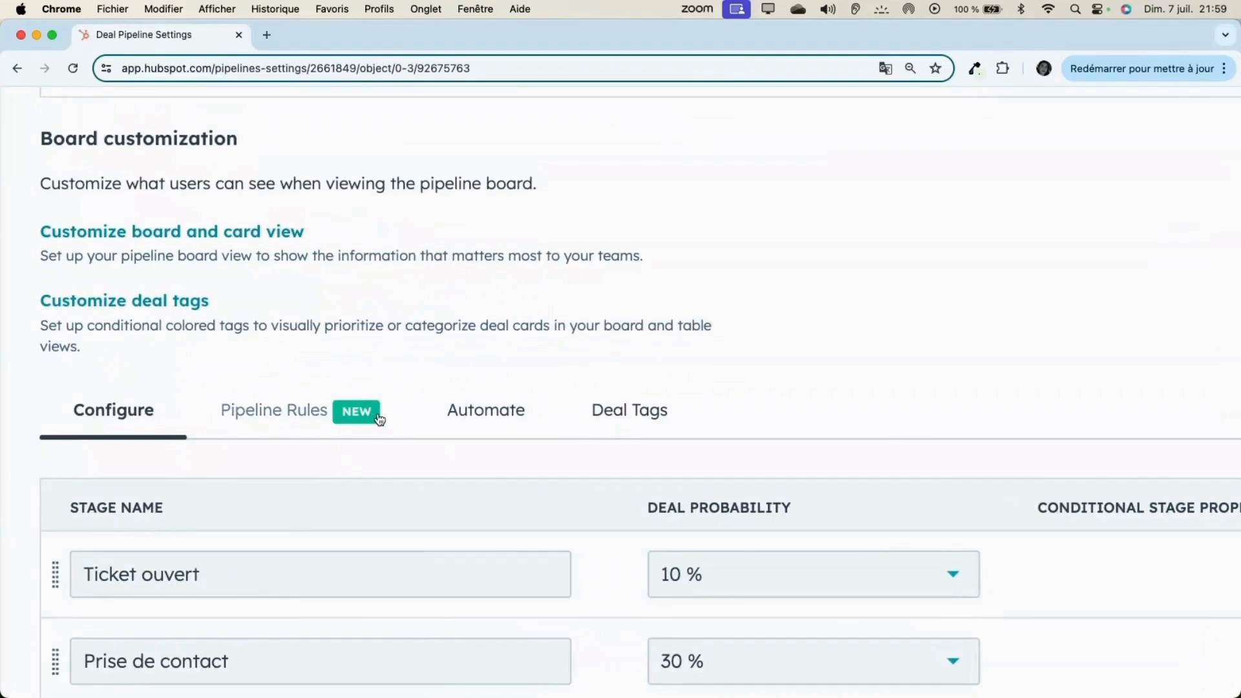
{"action": "scroll", "coordinate": [379, 396], "scroll_direction": "down", "scroll_amount": 5}
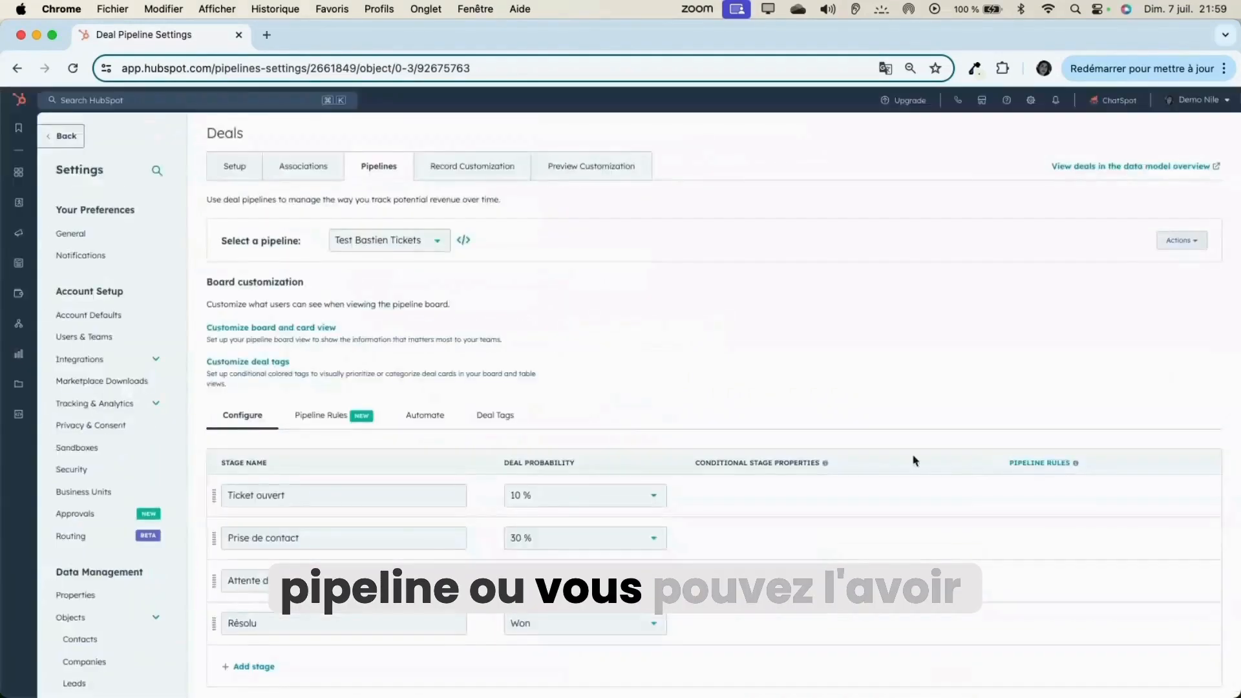
{"action": "scroll", "coordinate": [1098, 454], "scroll_direction": "up", "scroll_amount": 5}
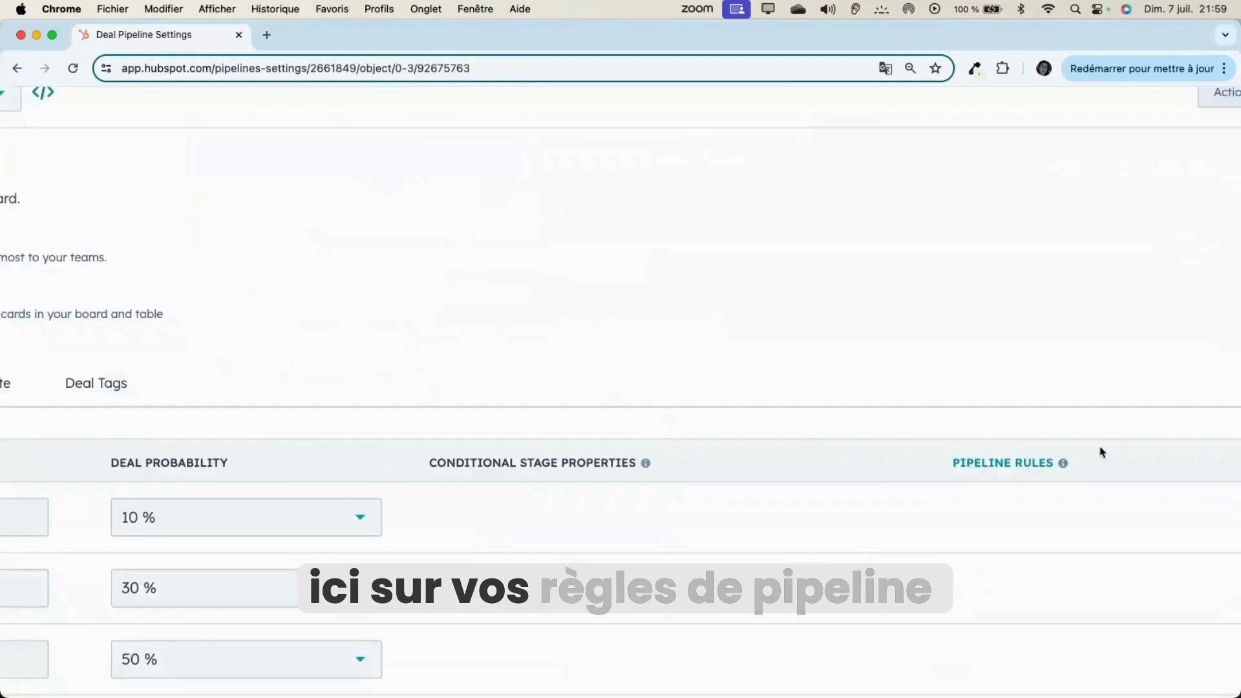
{"action": "scroll", "coordinate": [1103, 450], "scroll_direction": "down", "scroll_amount": 5}
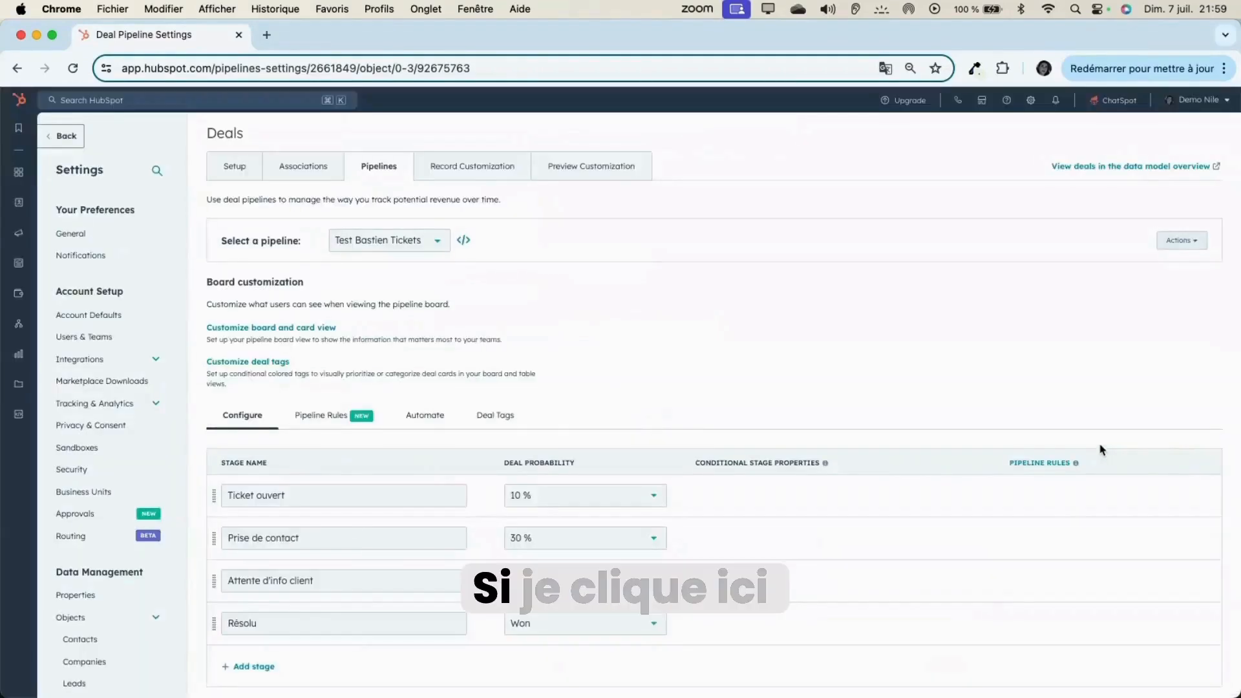
Check the pipeline rules from the stage table and browse the list of available deal pipelines.
{"action": "left_click", "coordinate": [1056, 466]}
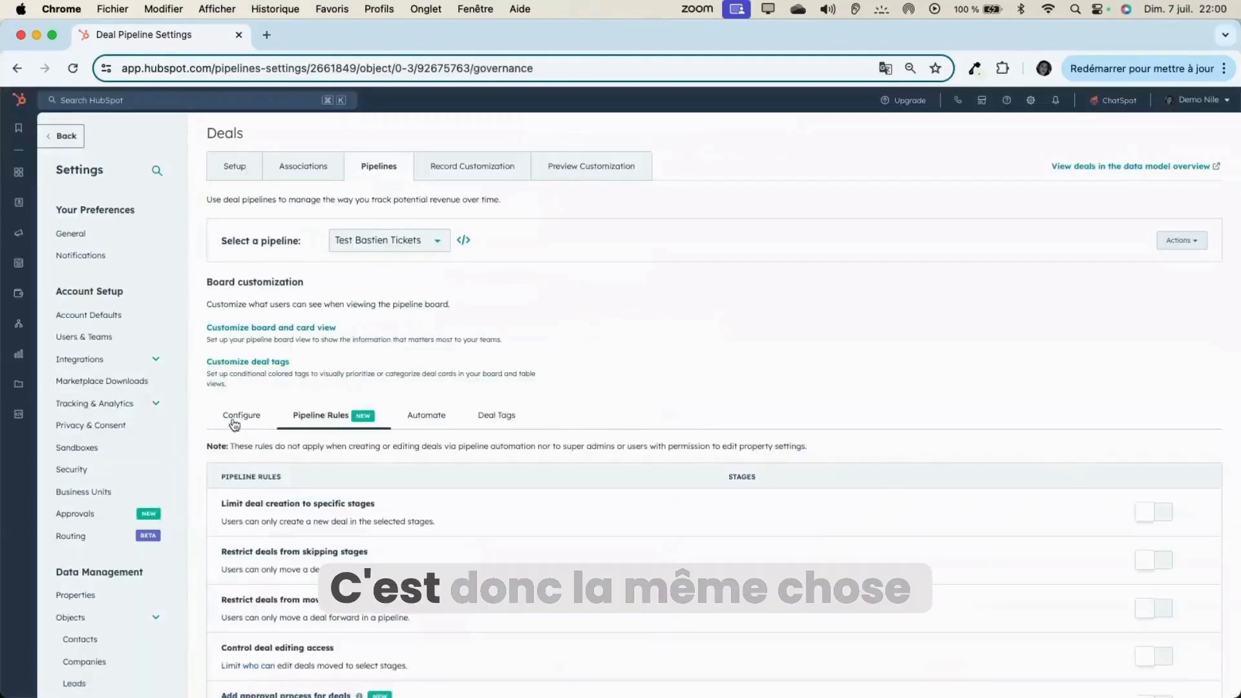
{"action": "left_click", "coordinate": [222, 419]}
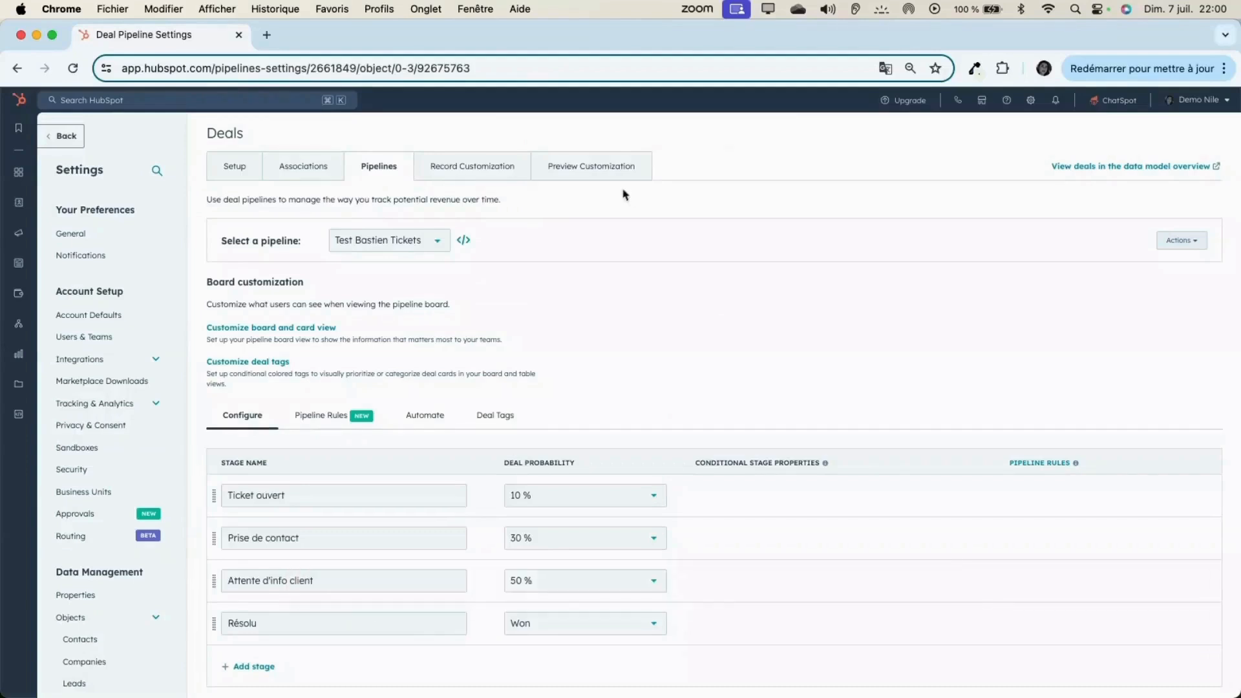
{"action": "left_click", "coordinate": [417, 240]}
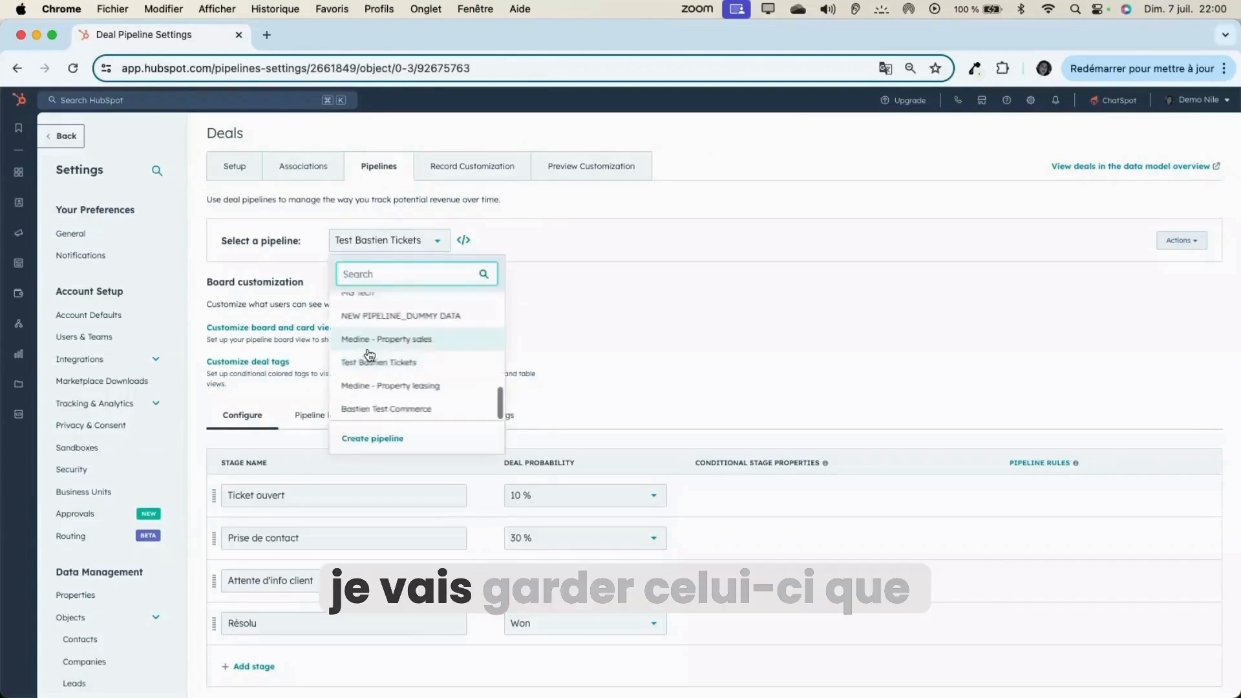
{"action": "left_click", "coordinate": [585, 377]}
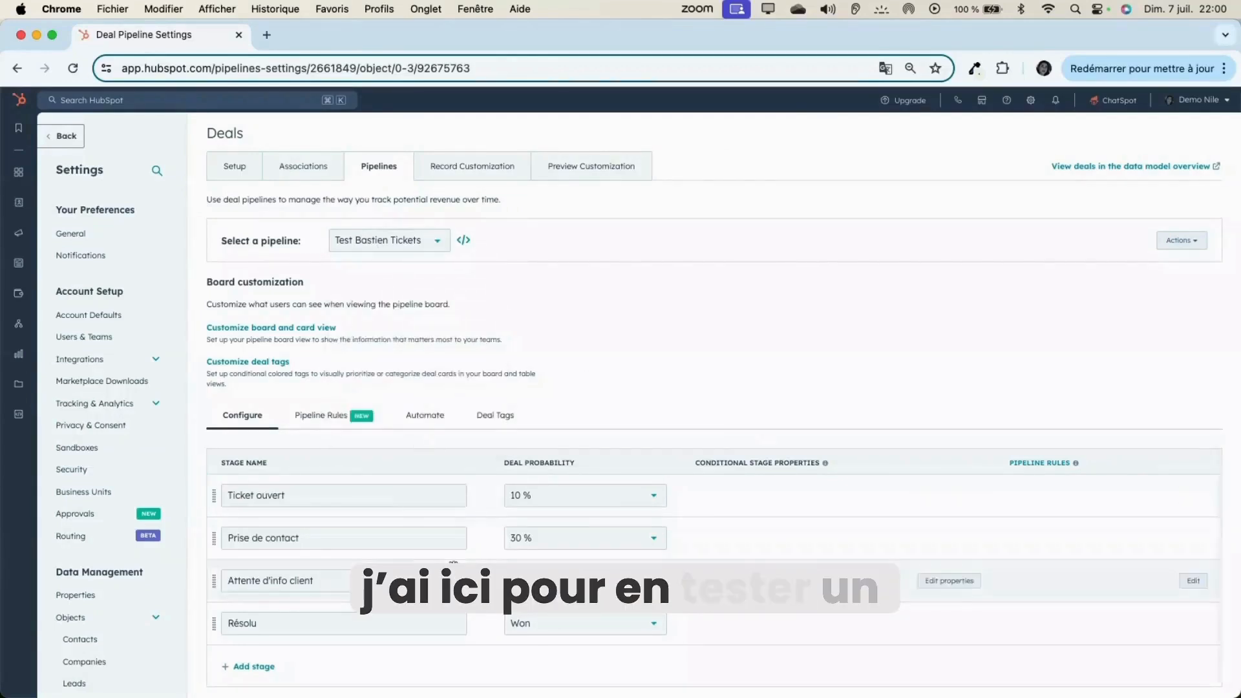
Open the pipeline rules of the test tickets pipeline and enable the approval process for deals.
{"action": "scroll", "coordinate": [453, 563], "scroll_direction": "down", "scroll_amount": 2}
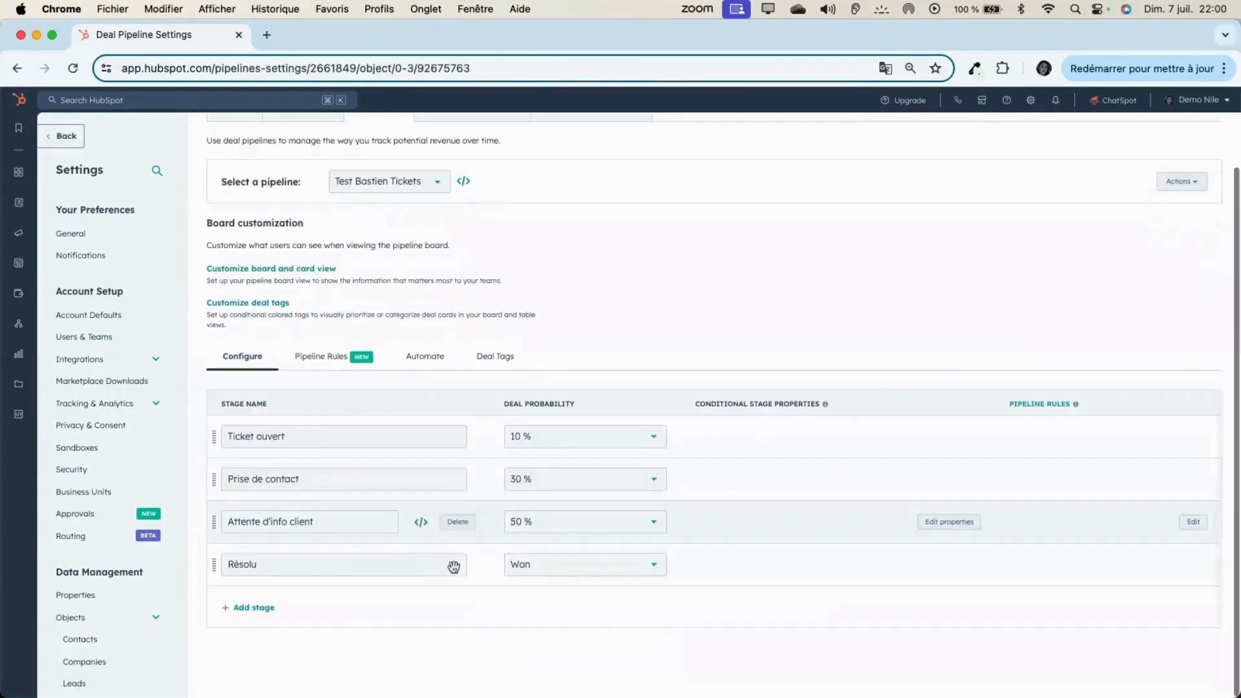
{"action": "left_click", "coordinate": [320, 357]}
{"action": "scroll", "coordinate": [715, 482], "scroll_direction": "down", "scroll_amount": 1}
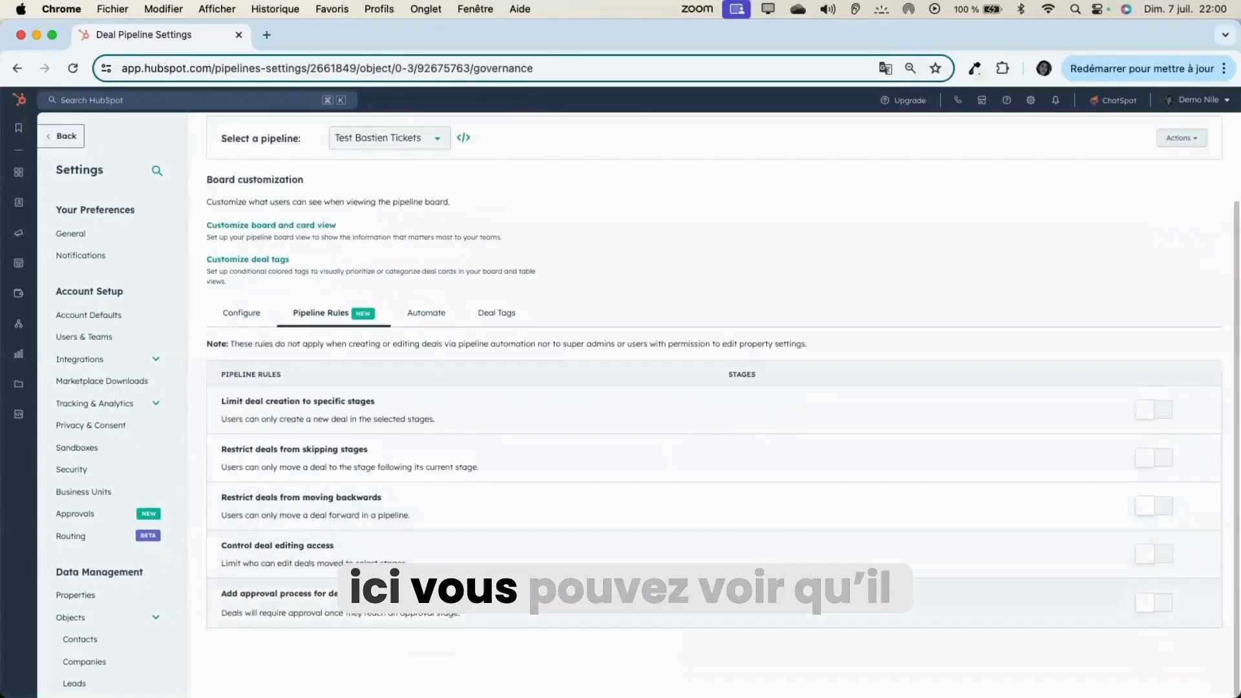
{"action": "scroll", "coordinate": [411, 590], "scroll_direction": "up", "scroll_amount": 5}
{"action": "scroll", "coordinate": [413, 596], "scroll_direction": "left", "scroll_amount": 3}
{"action": "scroll", "coordinate": [414, 597], "scroll_direction": "down", "scroll_amount": 2}
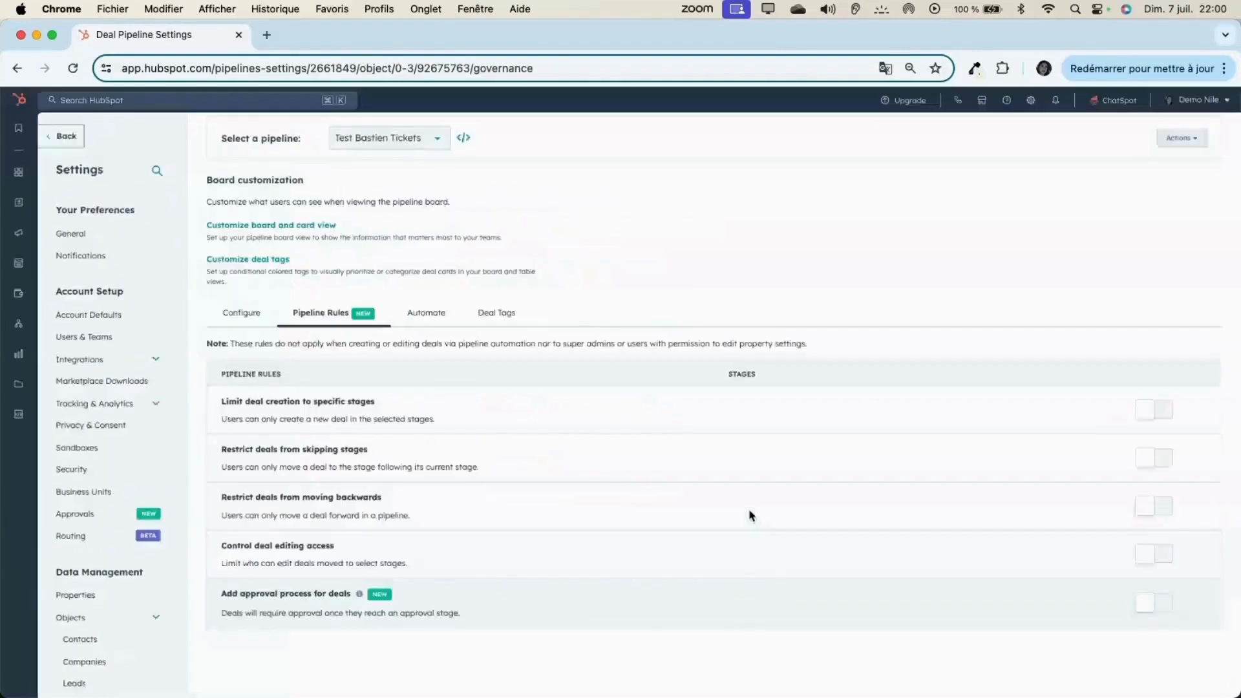
{"action": "left_click", "coordinate": [1154, 611]}
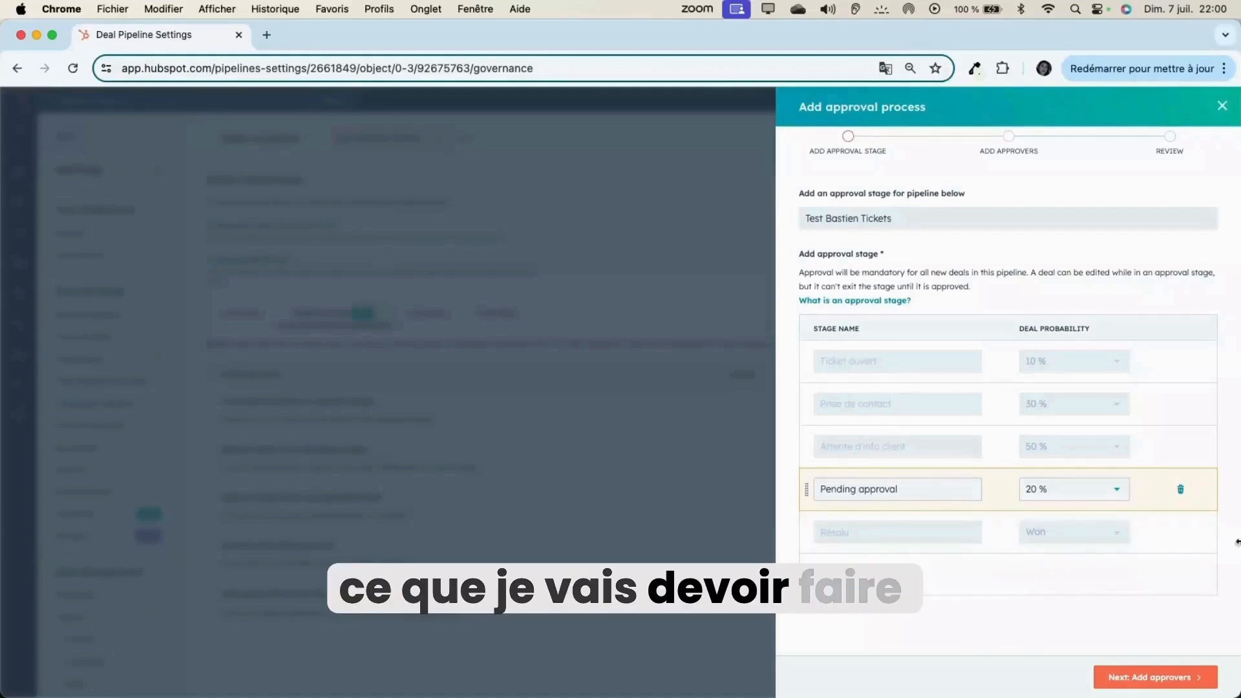
Rename the approval stage as "Info required".
{"action": "triple_click", "coordinate": [941, 486]}
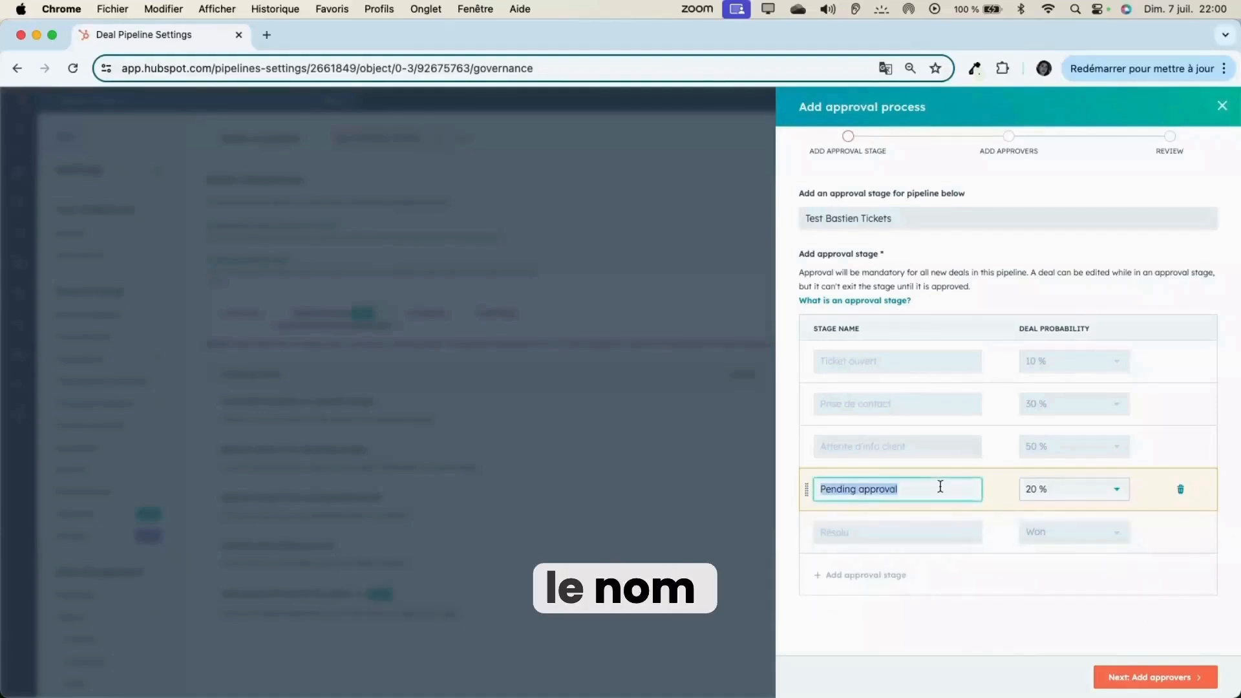
{"action": "key", "text": "Caps_Lock"}
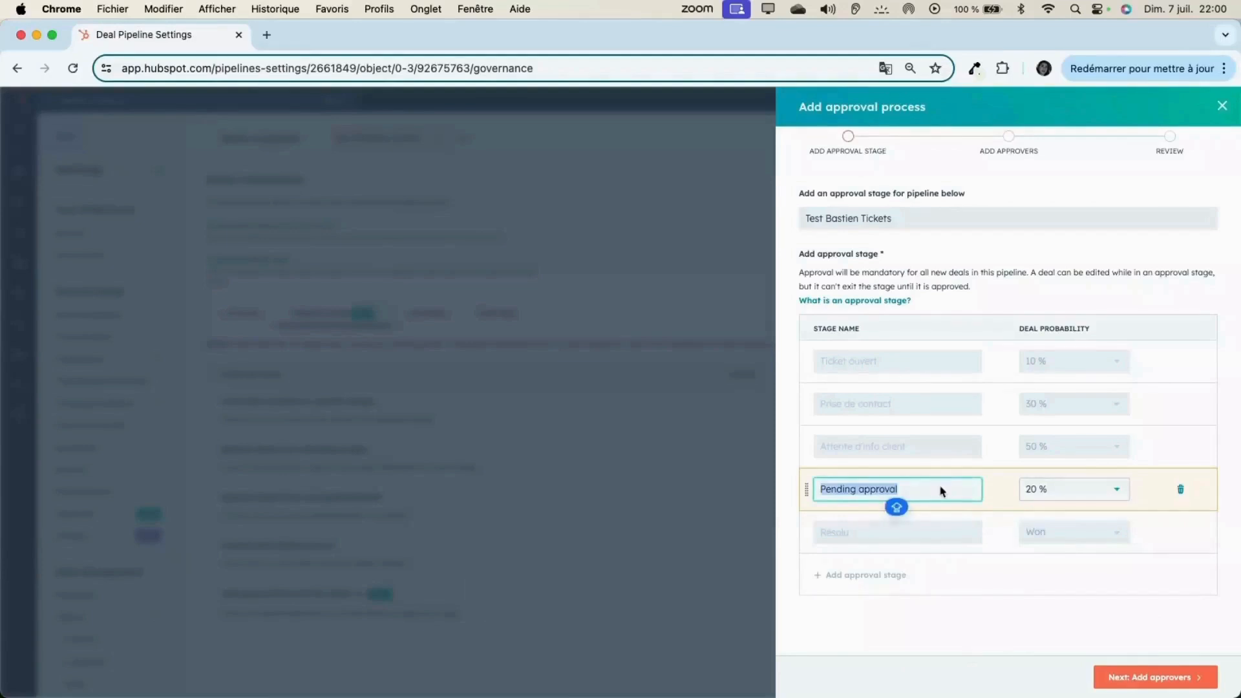
{"action": "type", "text": "Info requie"}
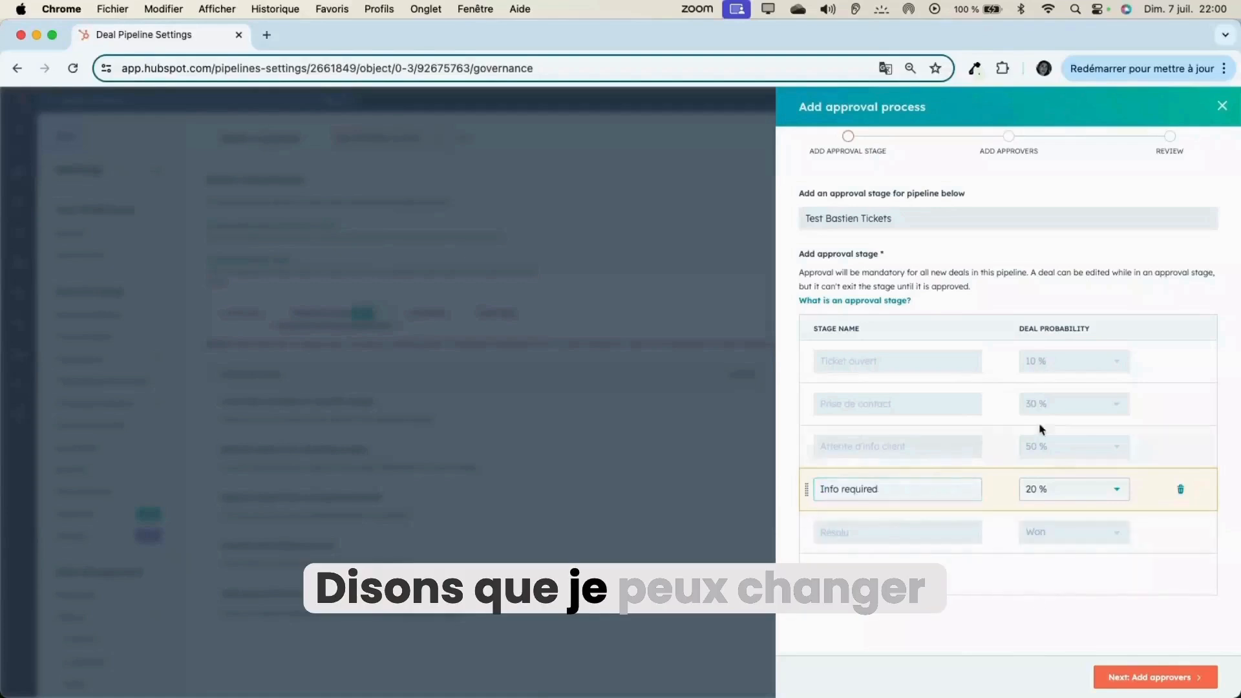
Look over the probability options and try to reposition the Info required stage in the stage order.
{"action": "left_click", "coordinate": [1041, 490]}
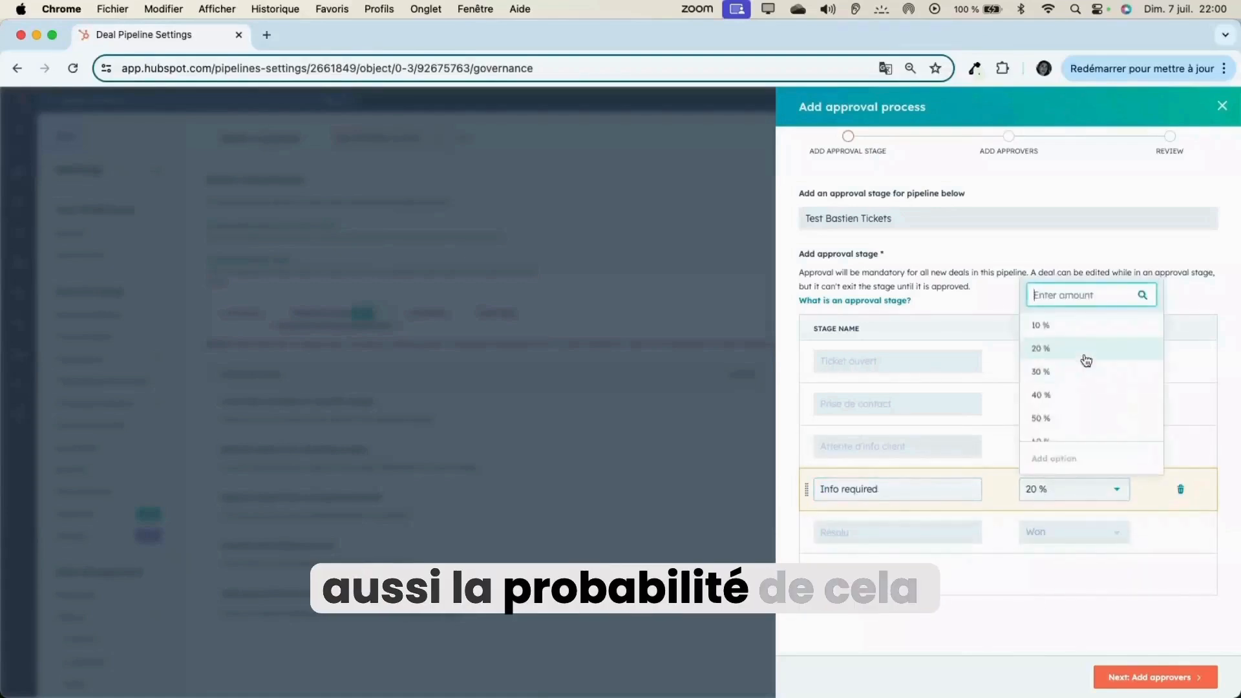
{"action": "left_click", "coordinate": [986, 608]}
{"action": "mouse_move", "coordinate": [807, 489]}
{"action": "left_mouse_down"}
{"action": "mouse_move", "coordinate": [880, 374]}
{"action": "mouse_move", "coordinate": [801, 486]}
{"action": "mouse_move", "coordinate": [816, 496]}
{"action": "left_mouse_up"}
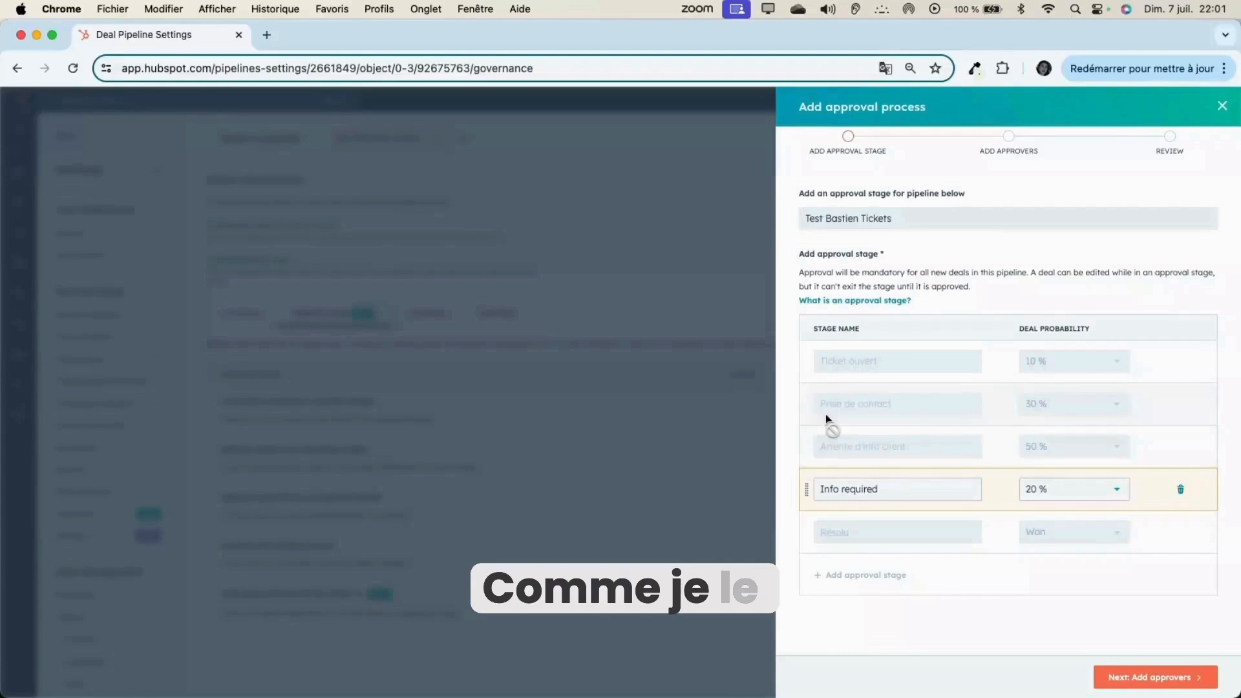
{"action": "left_click_drag", "start_coordinate": [806, 490], "coordinate": [881, 479]}
{"action": "mouse_move", "coordinate": [806, 490]}
{"action": "left_mouse_down"}
{"action": "mouse_move", "coordinate": [823, 444]}
{"action": "mouse_move", "coordinate": [805, 426]}
{"action": "mouse_move", "coordinate": [818, 433]}
{"action": "mouse_move", "coordinate": [809, 489]}
{"action": "left_mouse_up"}
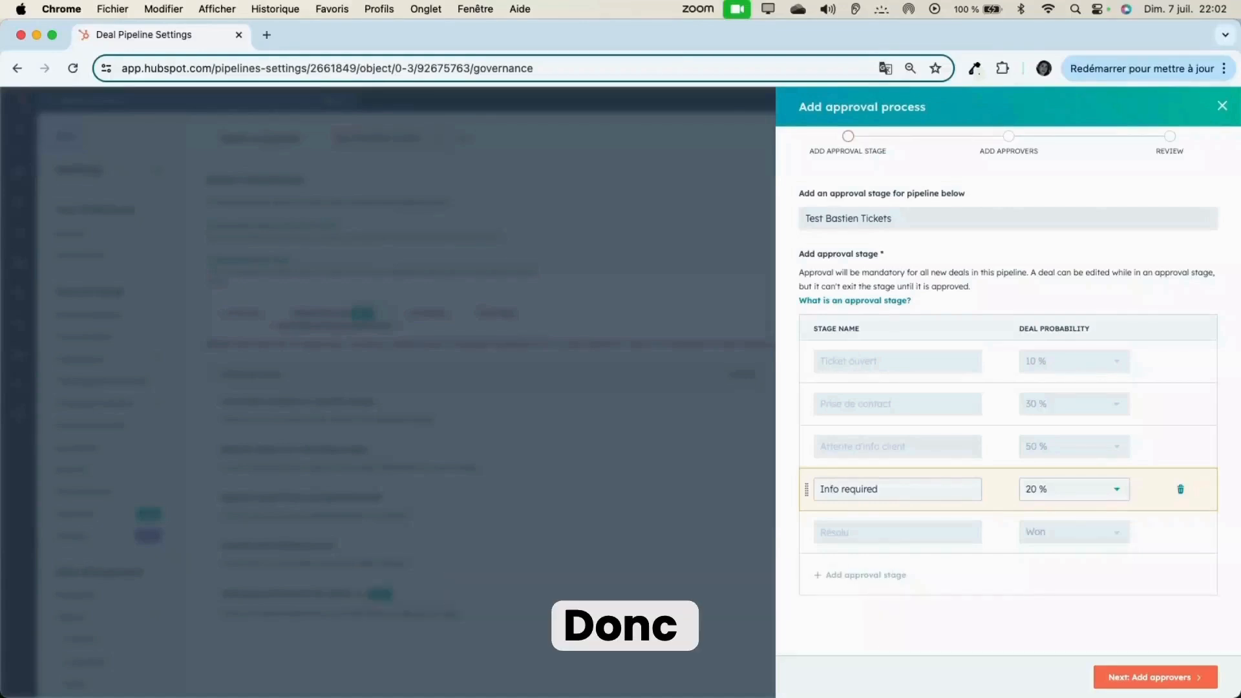
Set the deal probability of the Info required approval stage to 80 %.
{"action": "left_click", "coordinate": [1023, 537]}
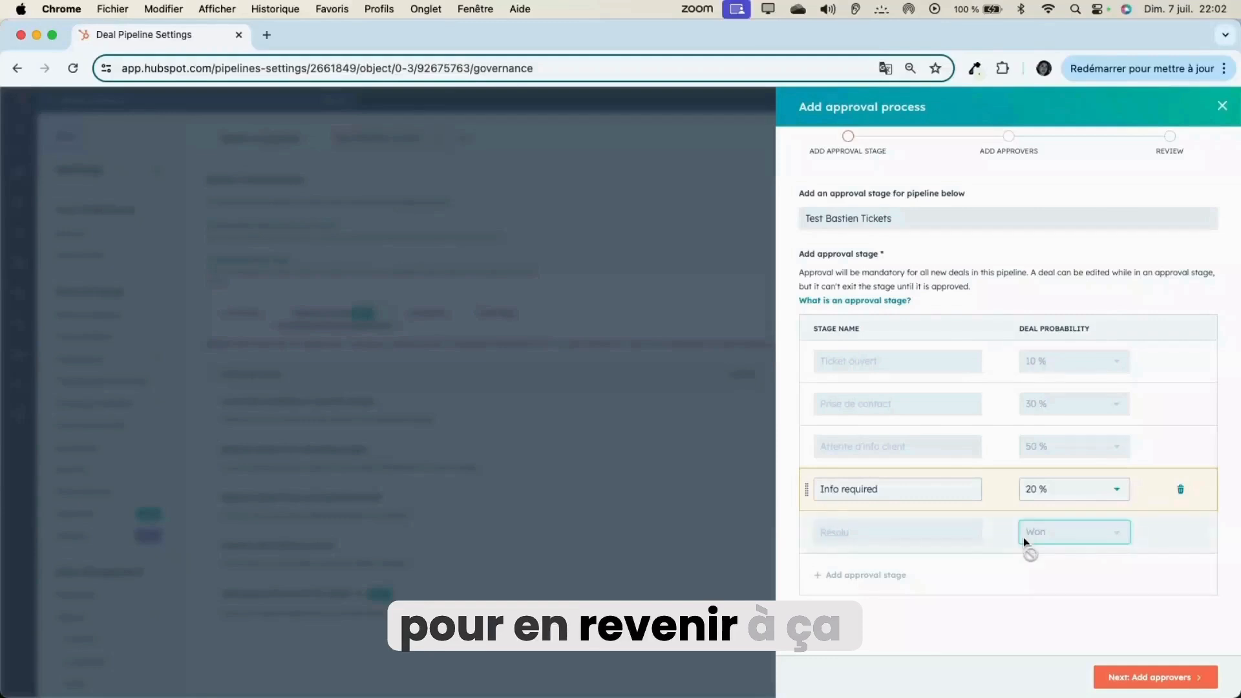
{"action": "left_click", "coordinate": [1070, 493]}
{"action": "scroll", "coordinate": [1078, 435], "scroll_direction": "down", "scroll_amount": 2}
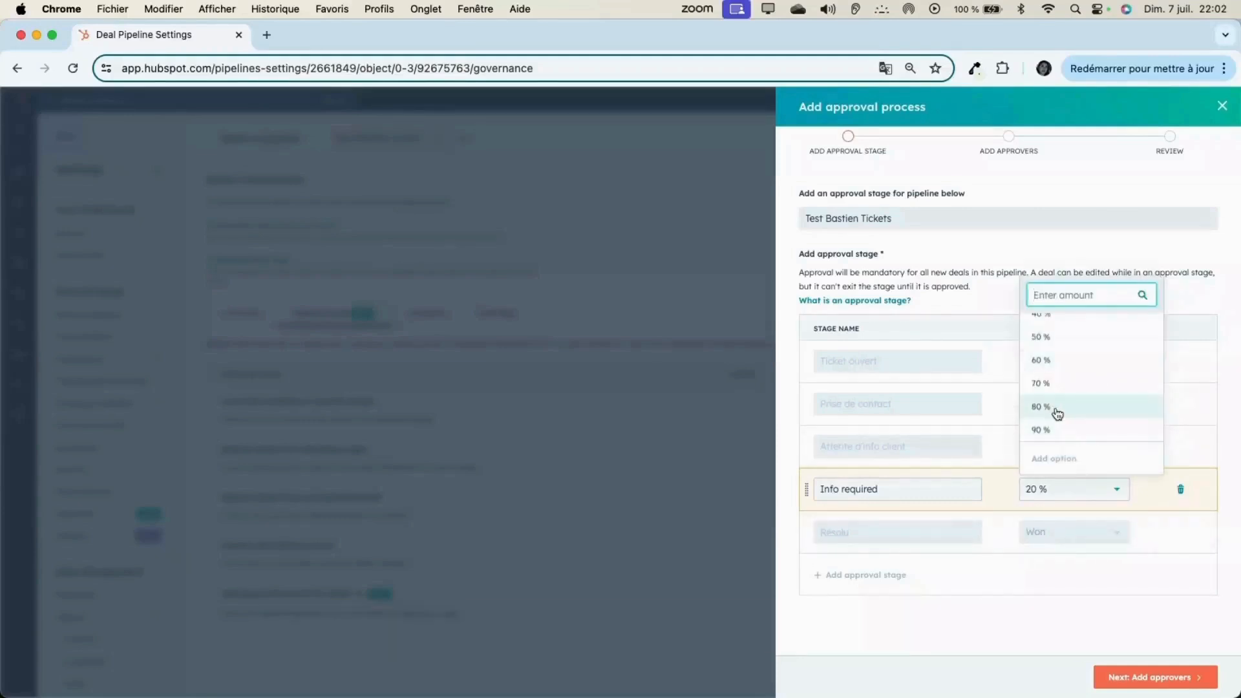
{"action": "left_click", "coordinate": [1058, 413]}
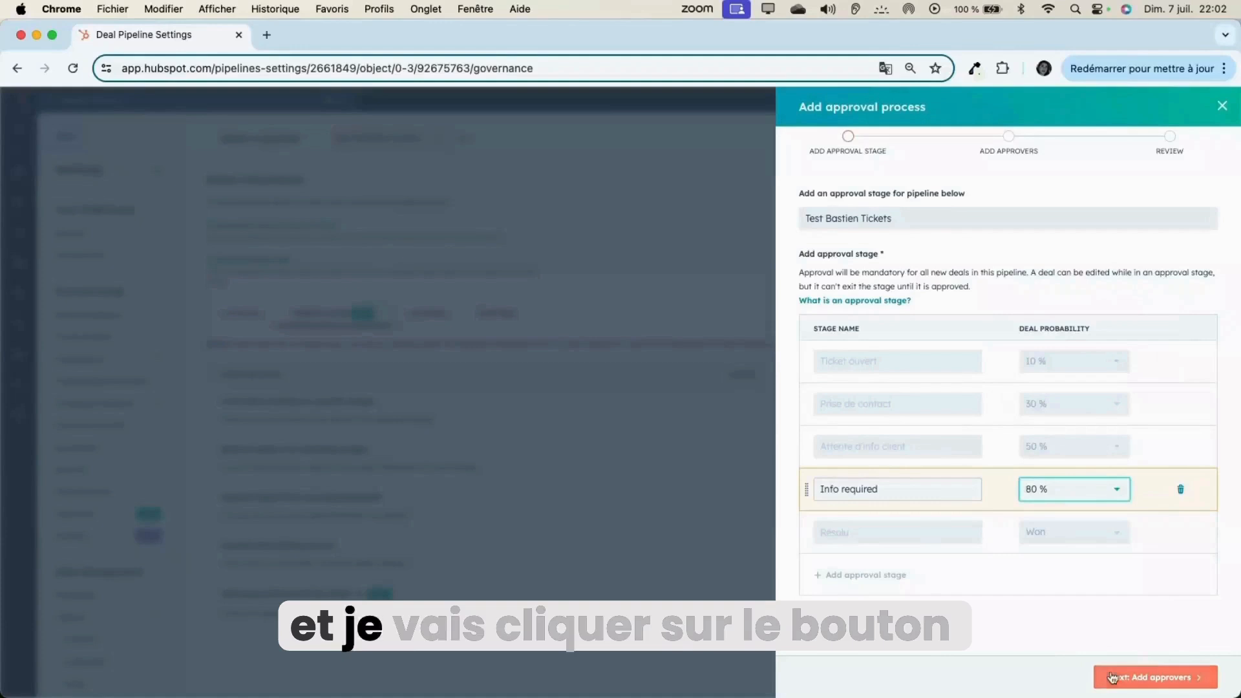
Continue to the approvers of the approval process and select the user who was given approval permission as the first approver.
{"action": "left_click", "coordinate": [1061, 676]}
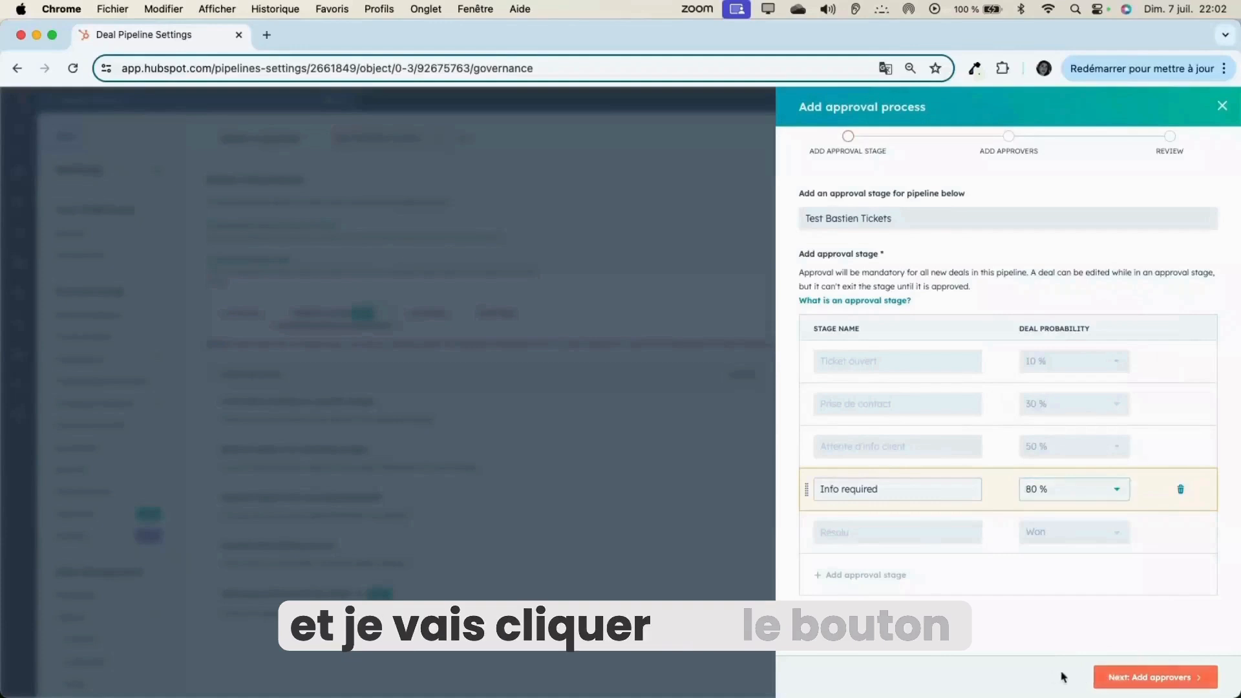
{"action": "left_click", "coordinate": [1124, 684]}
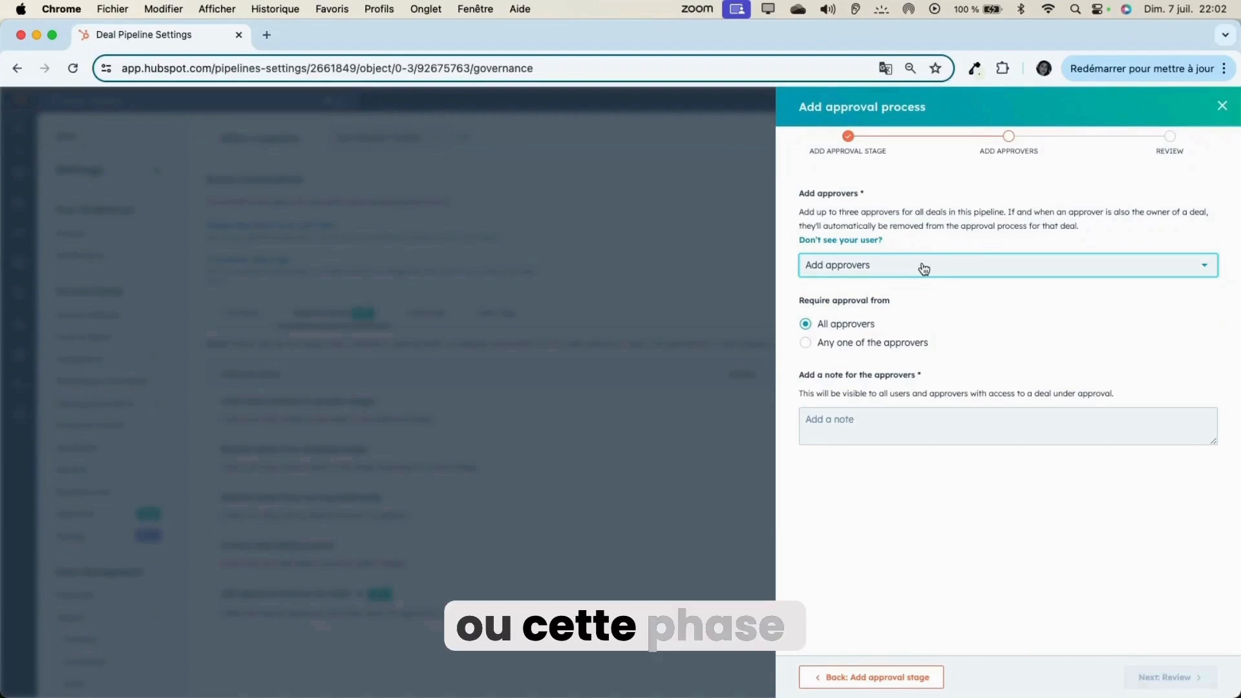
{"action": "left_click", "coordinate": [853, 260]}
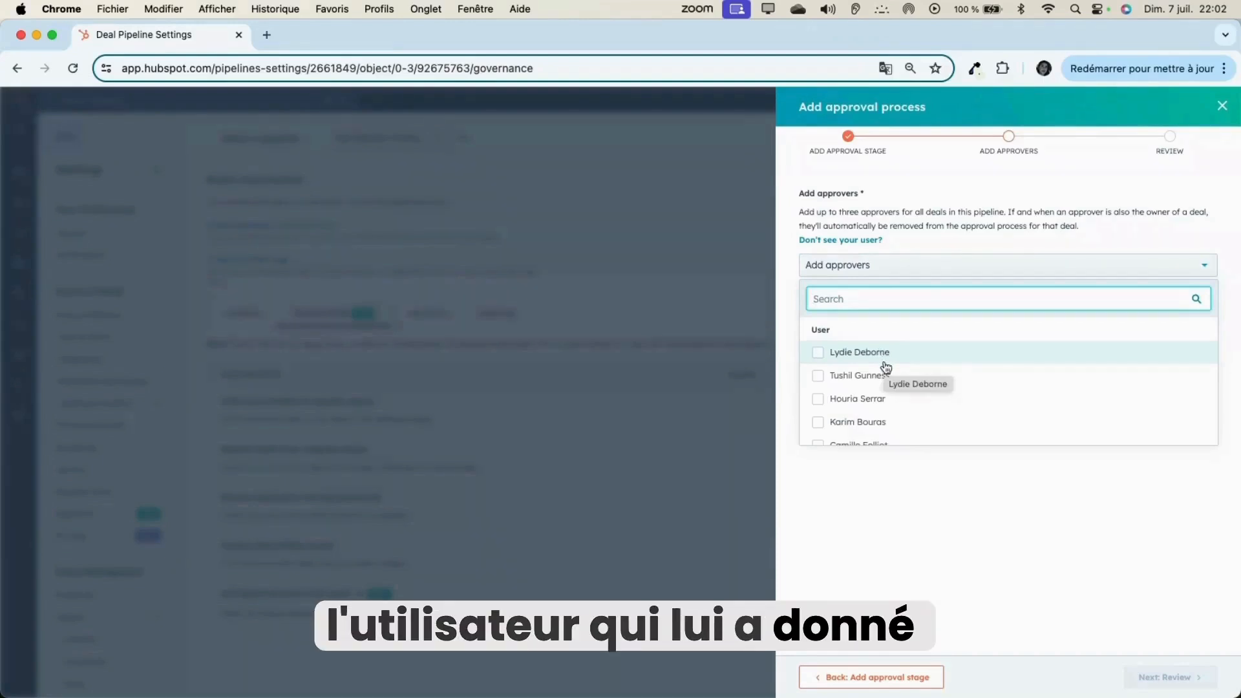
{"action": "scroll", "coordinate": [886, 367], "scroll_direction": "down", "scroll_amount": 10}
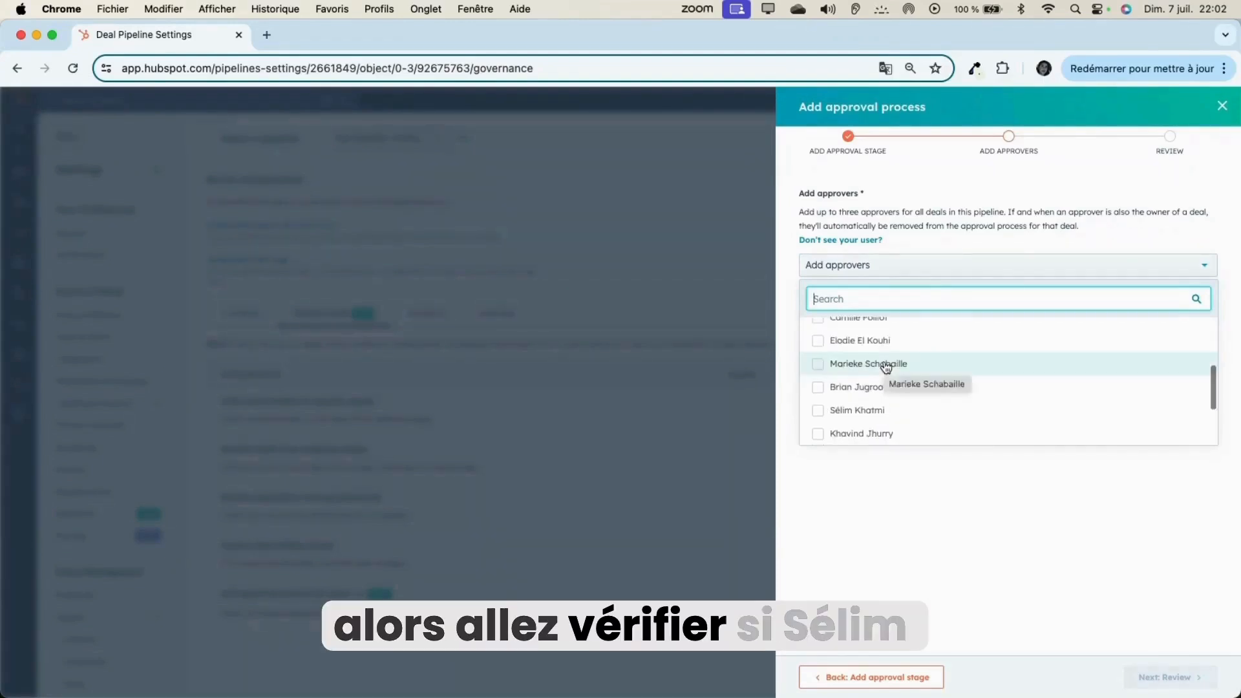
{"action": "scroll", "coordinate": [886, 366], "scroll_direction": "up", "scroll_amount": 3}
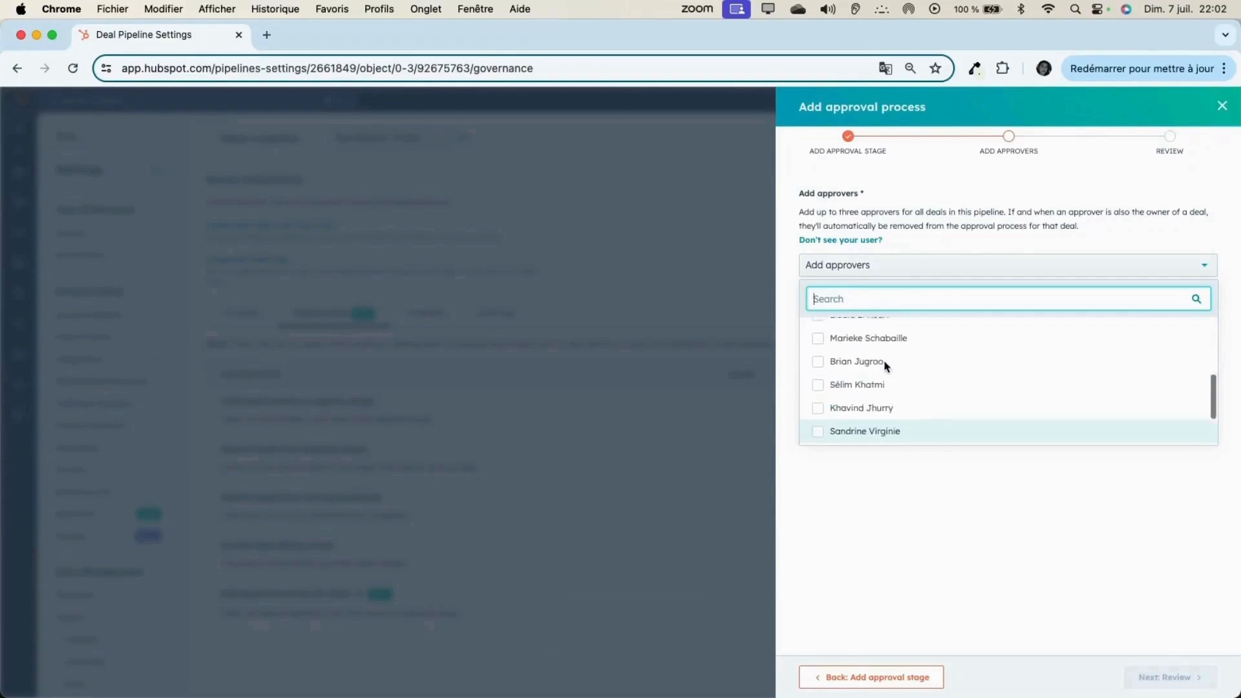
{"action": "left_click", "coordinate": [832, 397]}
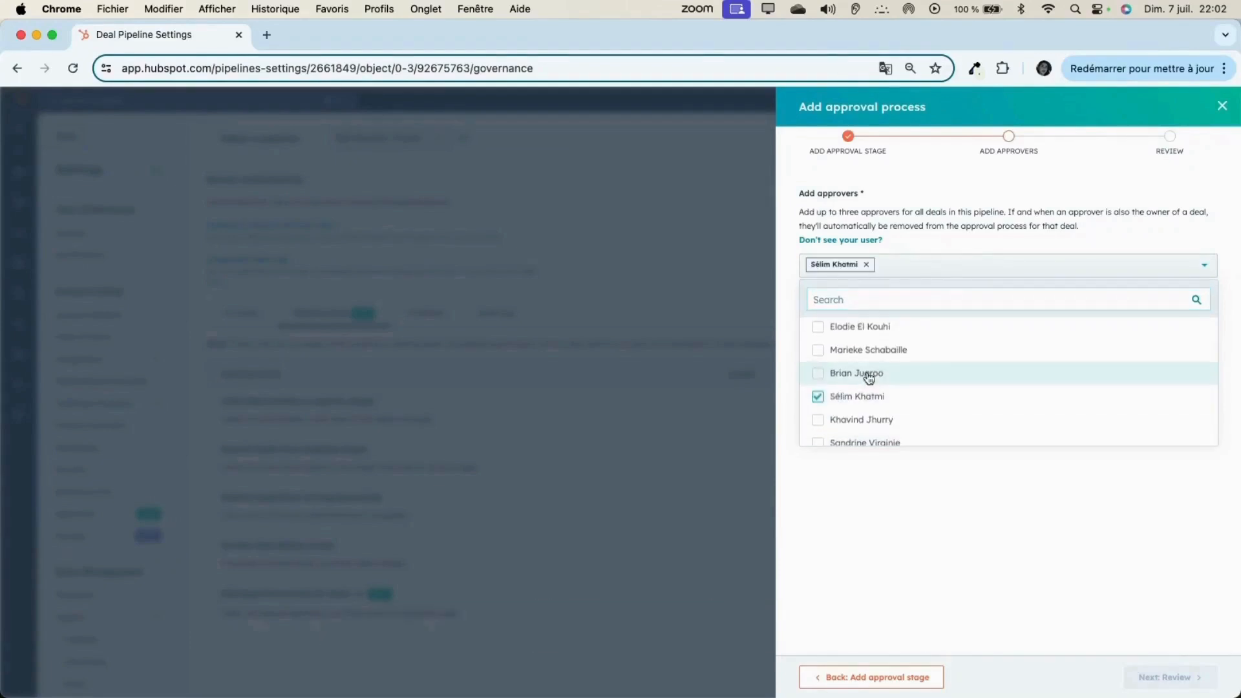
Add two more users as deal approvers, searching the user list for each by first name.
{"action": "scroll", "coordinate": [914, 411], "scroll_direction": "down", "scroll_amount": 10}
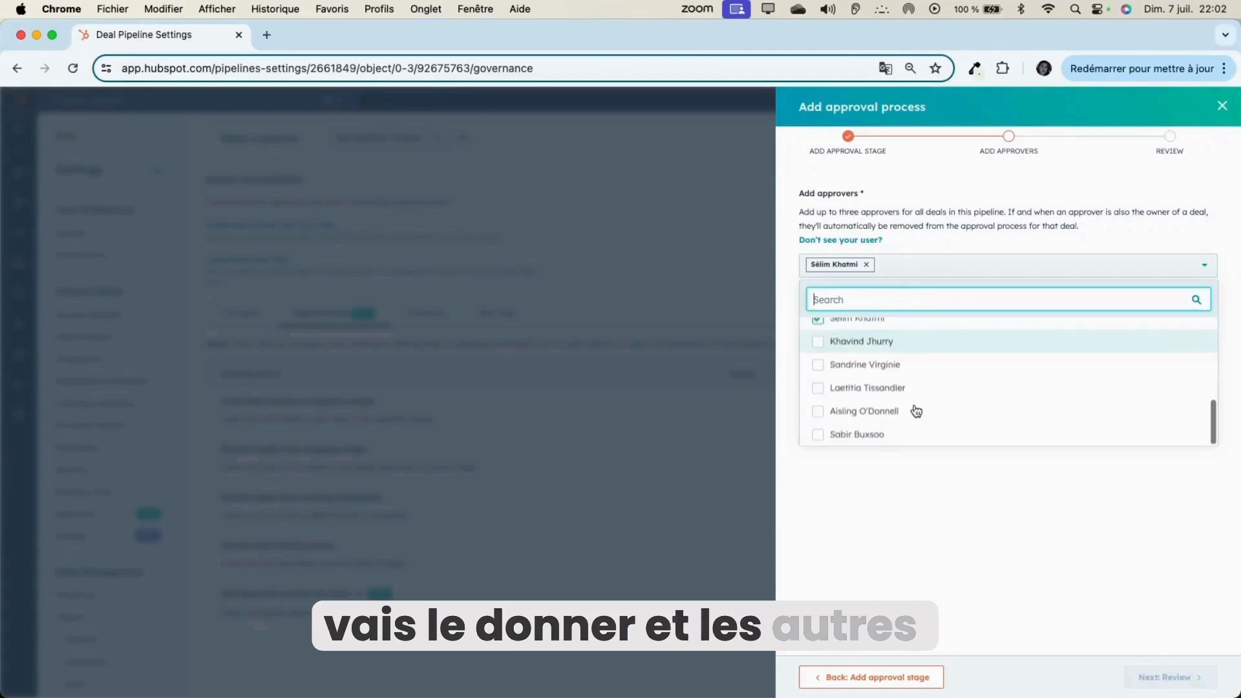
{"action": "scroll", "coordinate": [914, 411], "scroll_direction": "up", "scroll_amount": 15}
{"action": "scroll", "coordinate": [870, 388], "scroll_direction": "down", "scroll_amount": 10}
{"action": "scroll", "coordinate": [873, 405], "scroll_direction": "up", "scroll_amount": 10}
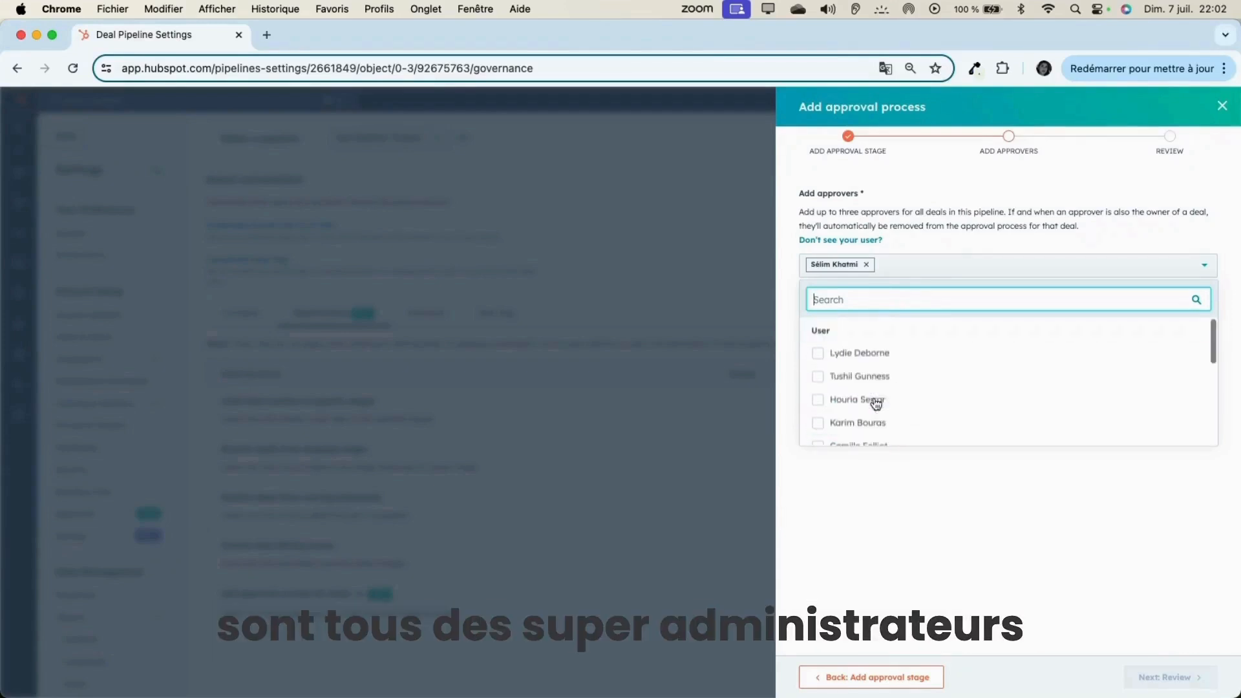
{"action": "type", "text": "houri"}
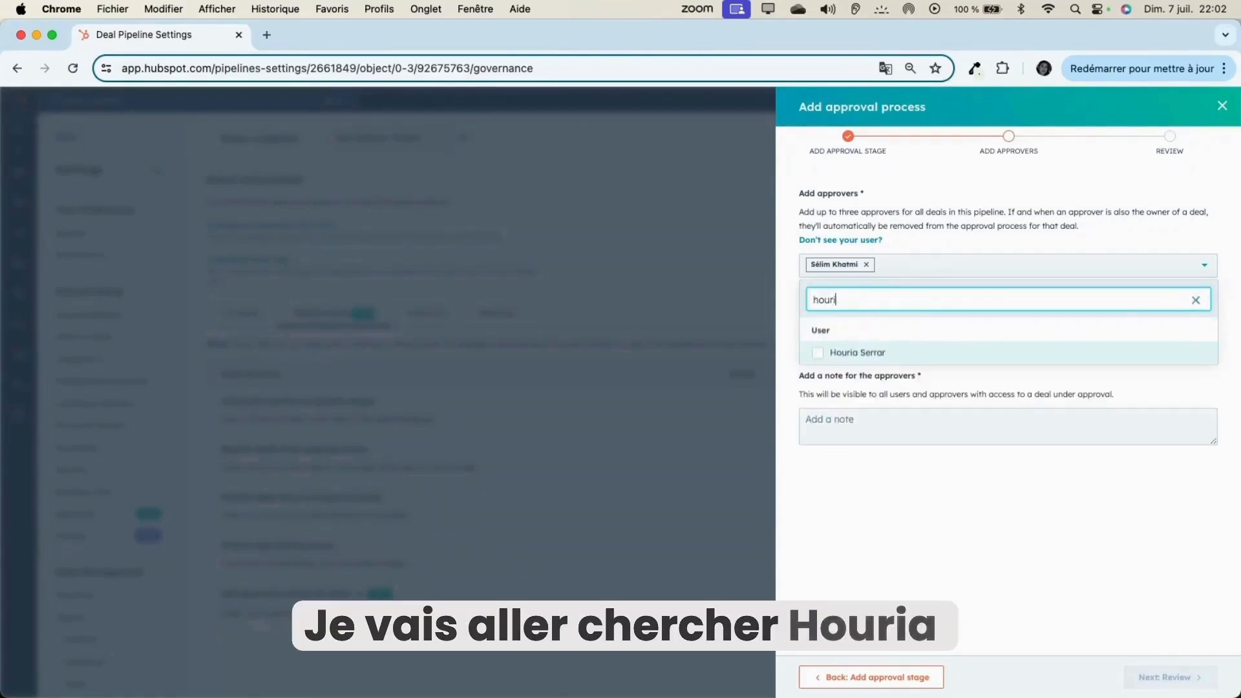
{"action": "key", "text": "Return"}
{"action": "key", "text": "super+a"}
{"action": "type", "text": "Lydi$"}
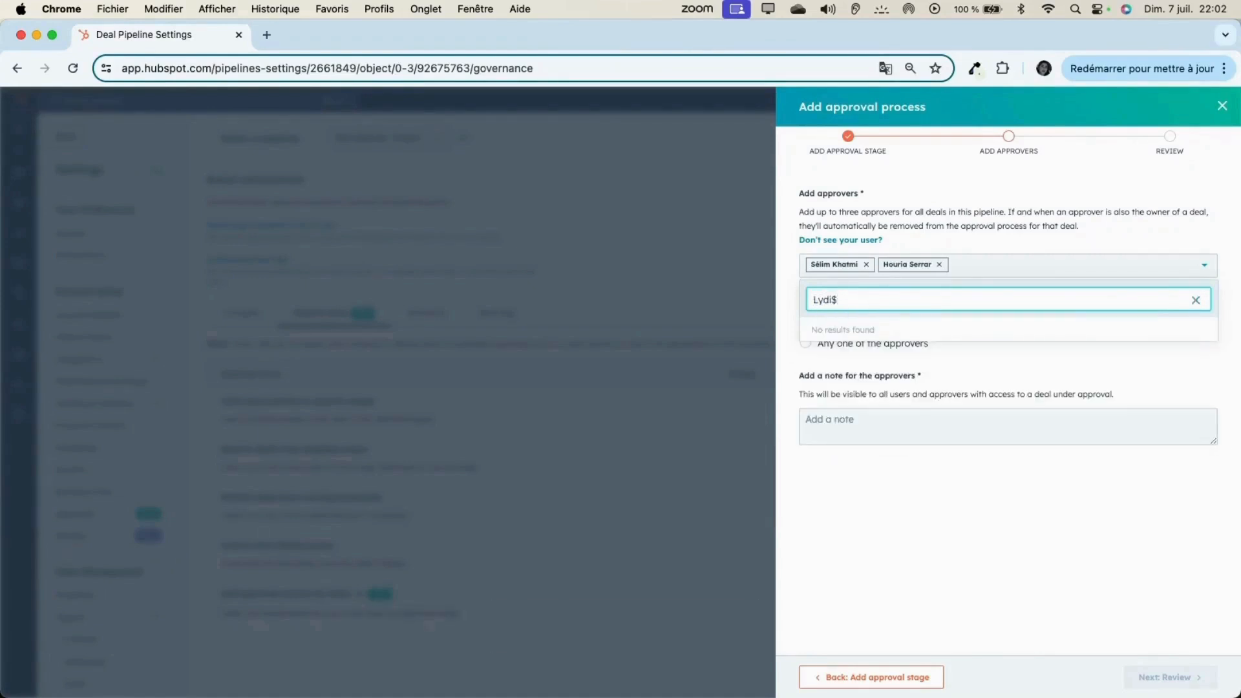
{"action": "key", "text": "BackSpace"}
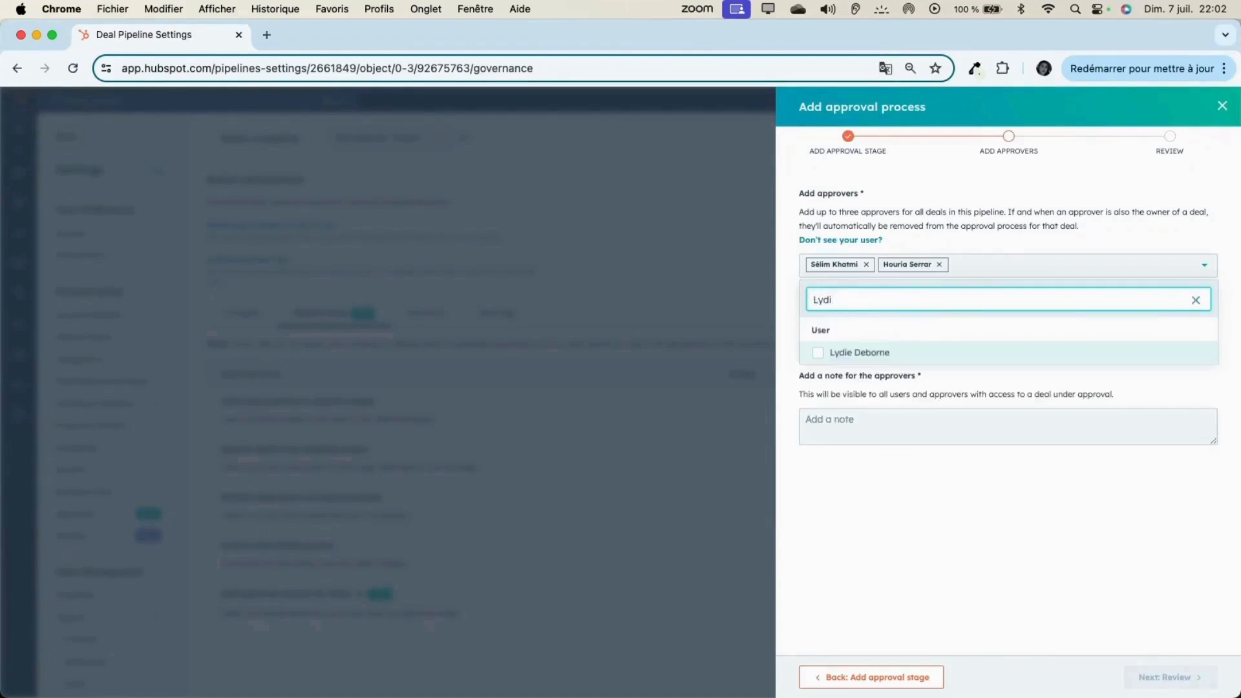
{"action": "left_click", "coordinate": [860, 480]}
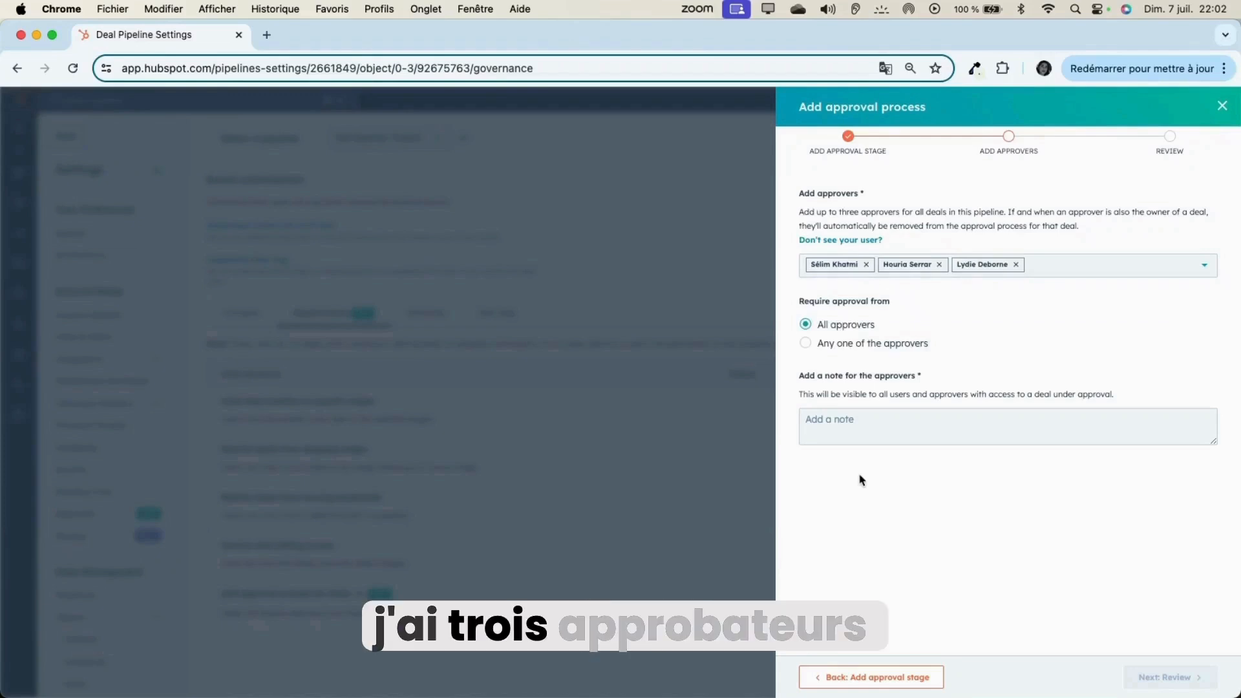
Require approval from any one of the approvers.
{"action": "scroll", "coordinate": [931, 342], "scroll_direction": "up", "scroll_amount": 5}
{"action": "scroll", "coordinate": [931, 342], "scroll_direction": "right", "scroll_amount": 5}
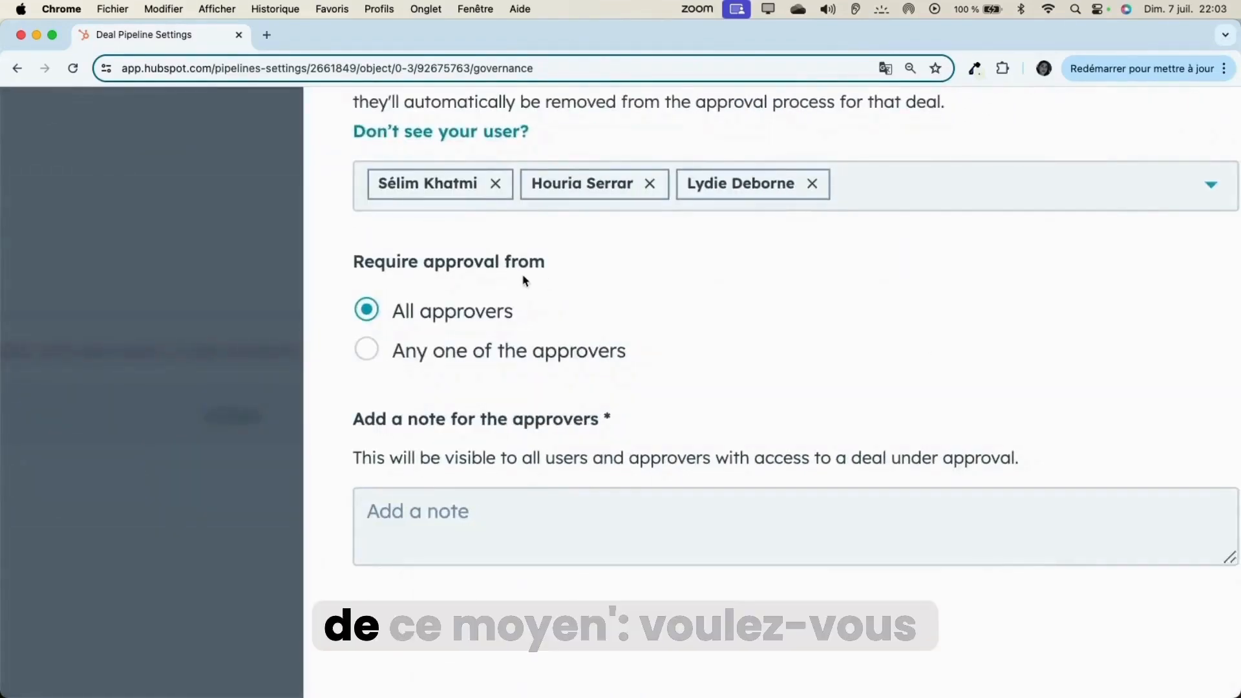
{"action": "scroll", "coordinate": [543, 284], "scroll_direction": "up", "scroll_amount": 2}
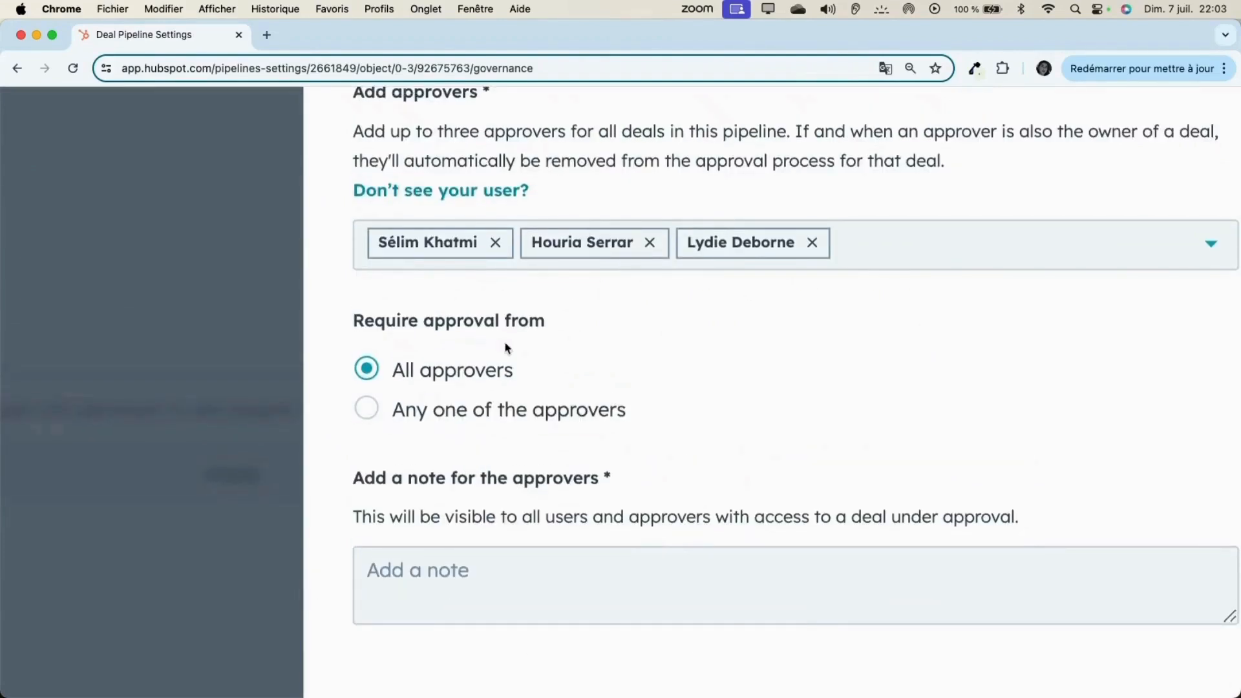
{"action": "left_click", "coordinate": [390, 425]}
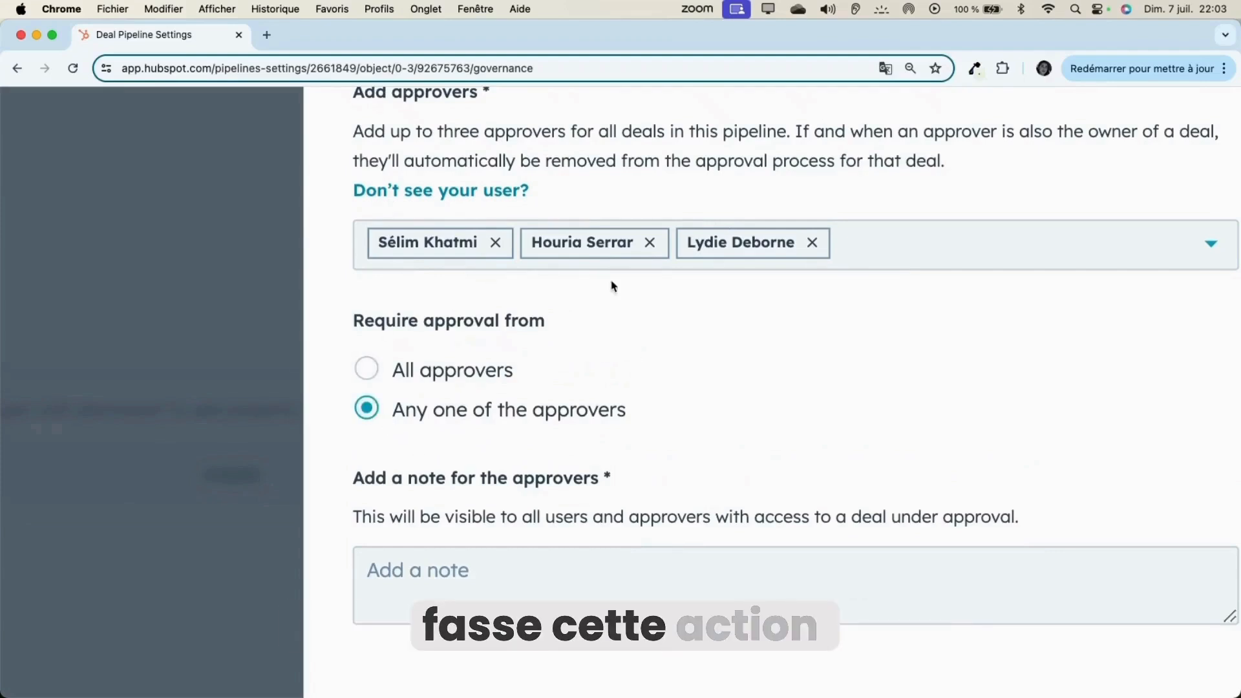
Write "Amount to be checked" as the note for the approvers.
{"action": "left_click", "coordinate": [503, 601]}
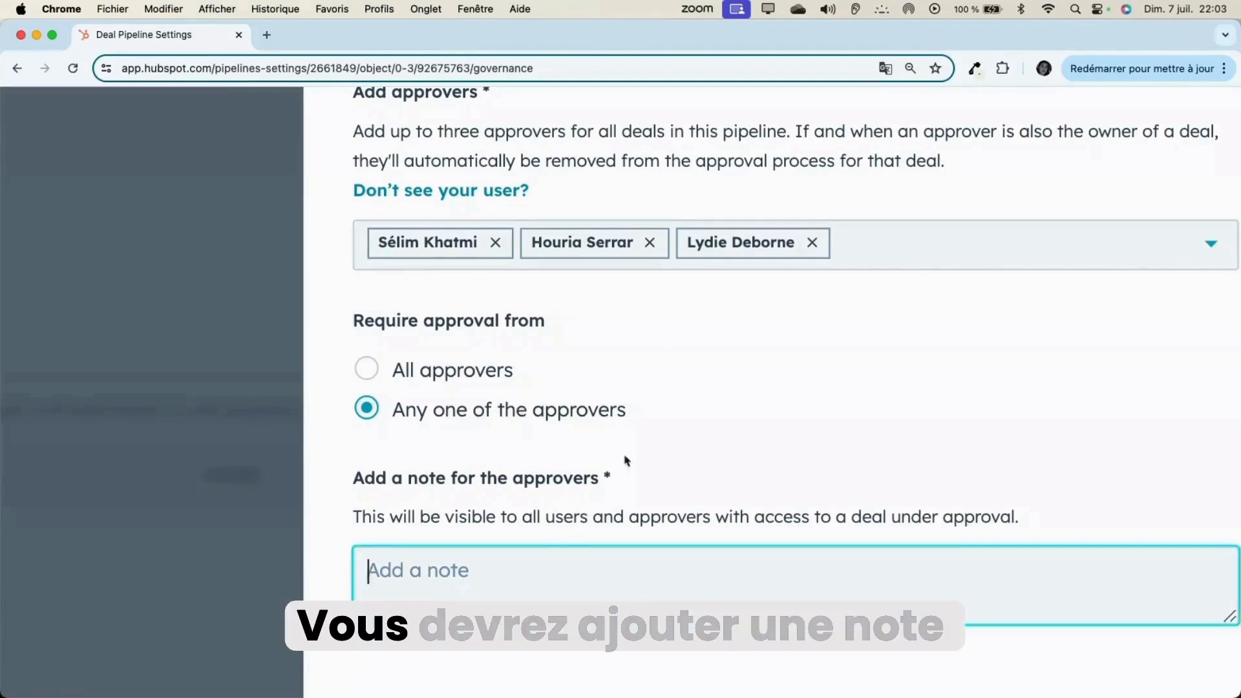
{"action": "left_click", "coordinate": [609, 477]}
{"action": "left_click", "coordinate": [534, 592]}
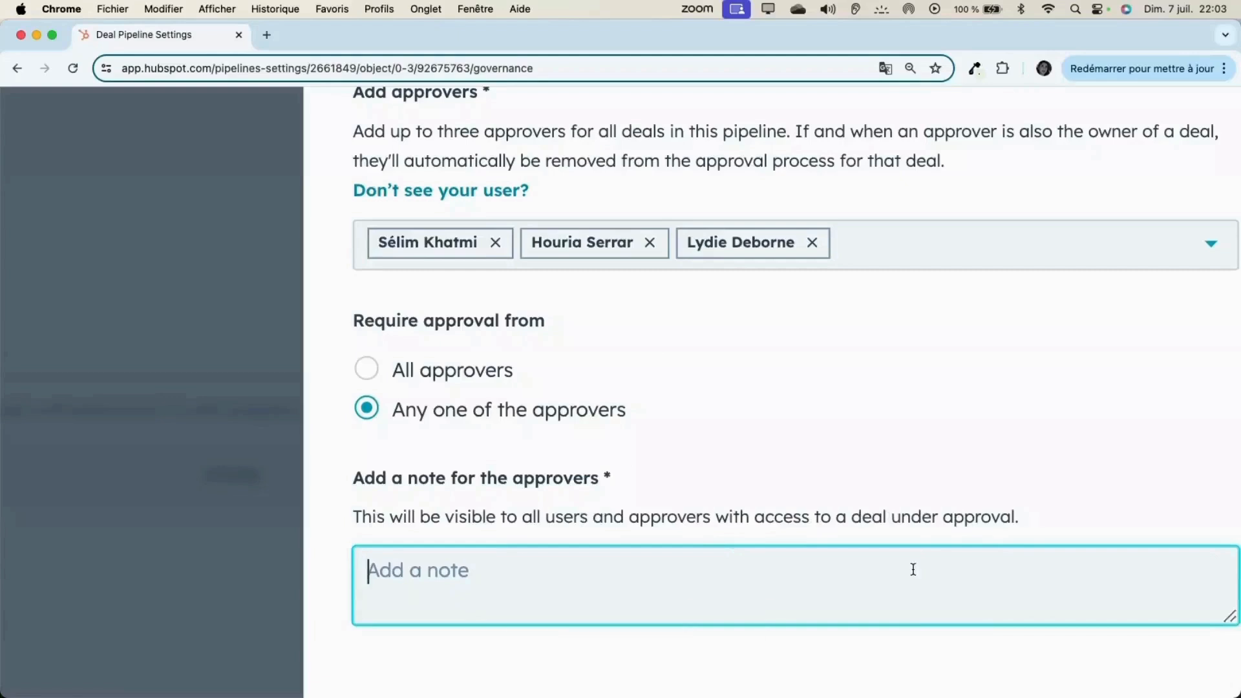
{"action": "type", "text": "I"}
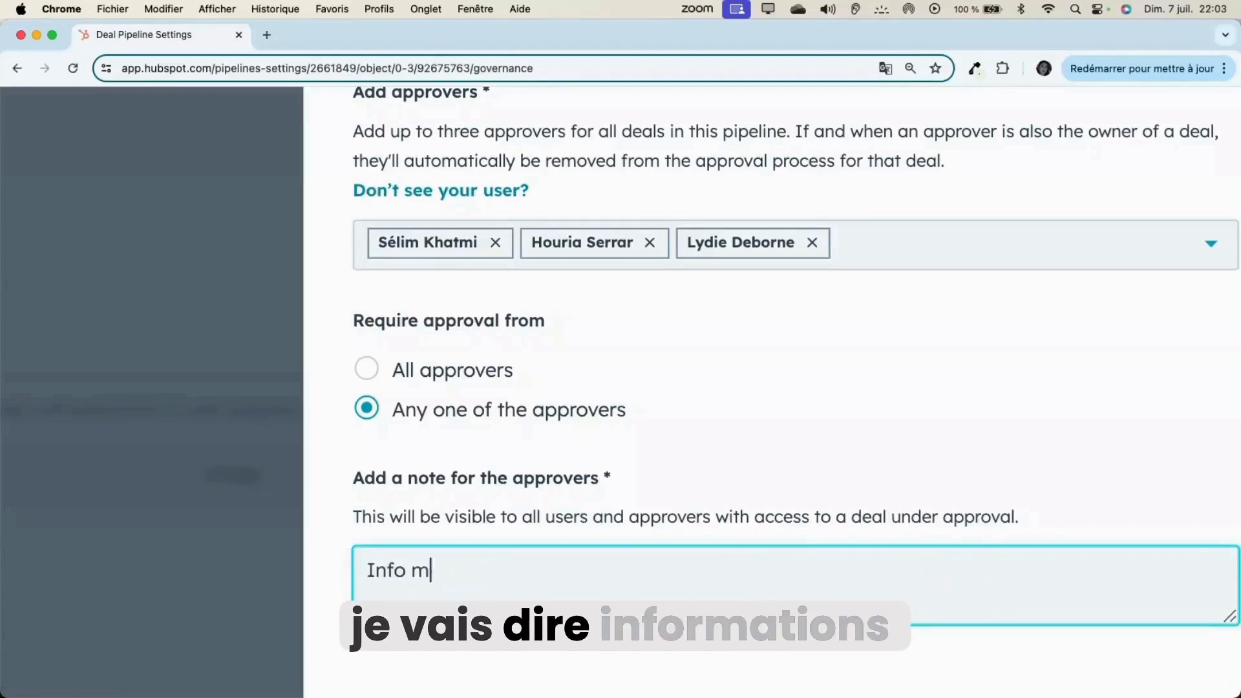
{"action": "type", "text": "nfo "}
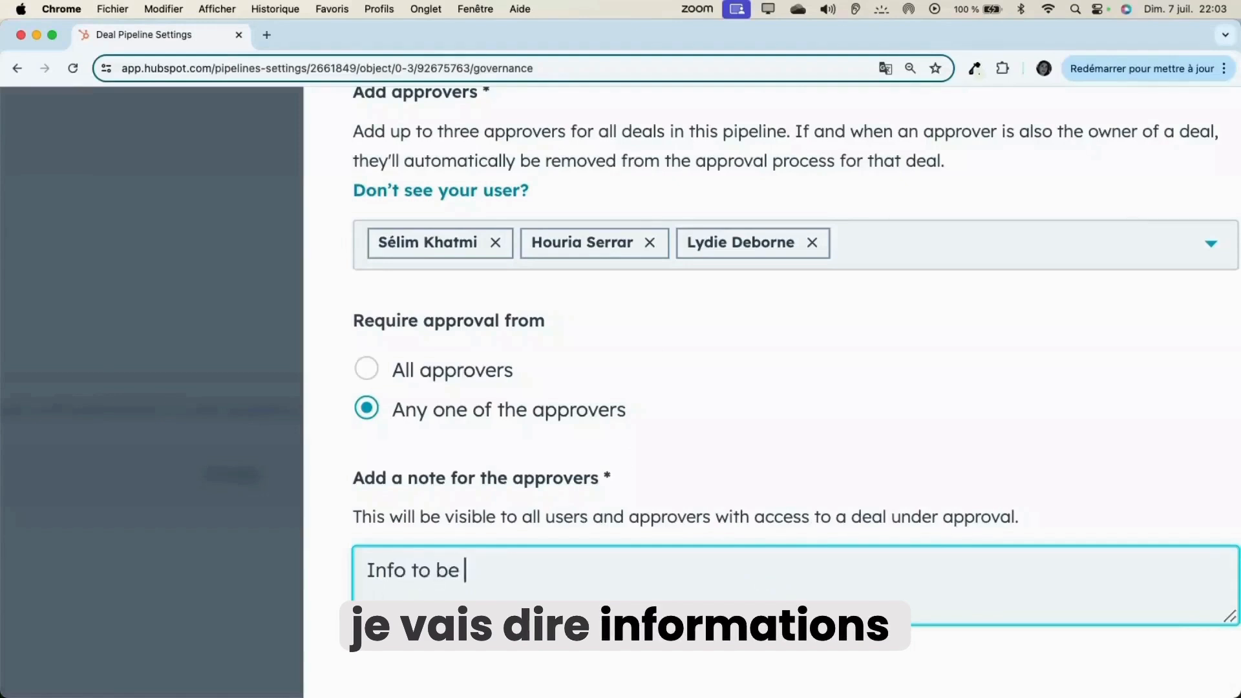
{"action": "type", "text": "to be checked"}
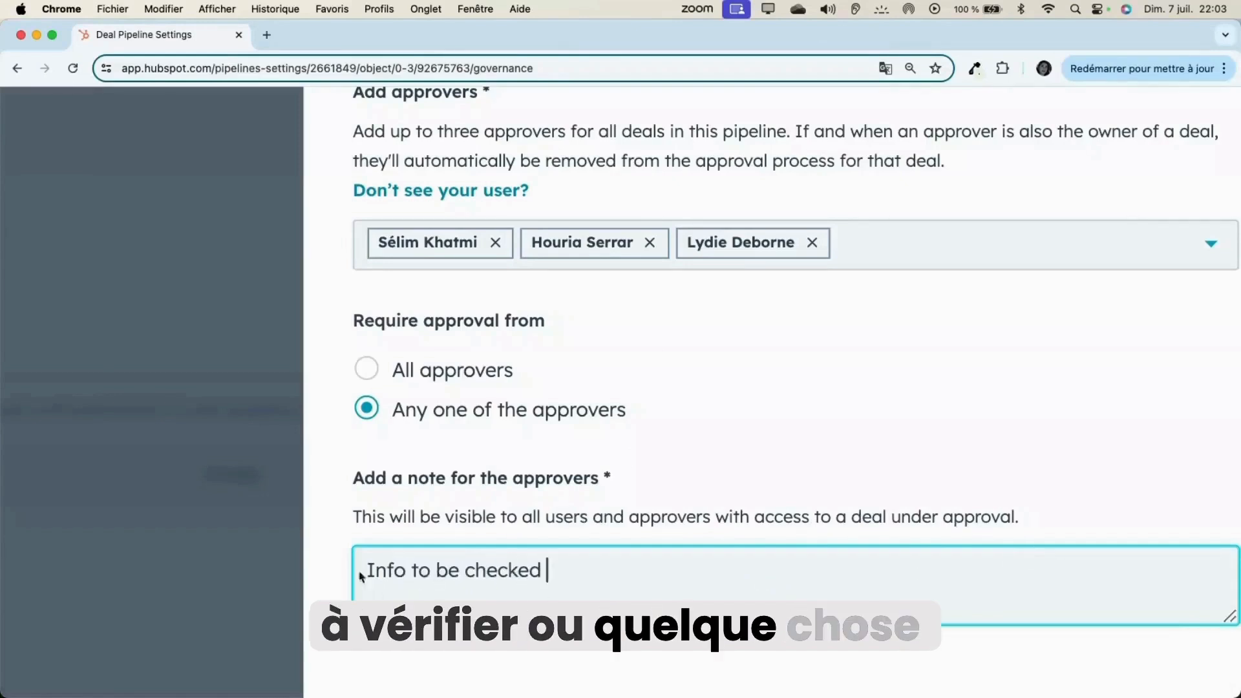
{"action": "double_click", "coordinate": [380, 570]}
{"action": "type", "text": "Mo"}
{"action": "key", "text": "BackSpace"}
{"action": "key", "text": "BackSpace"}
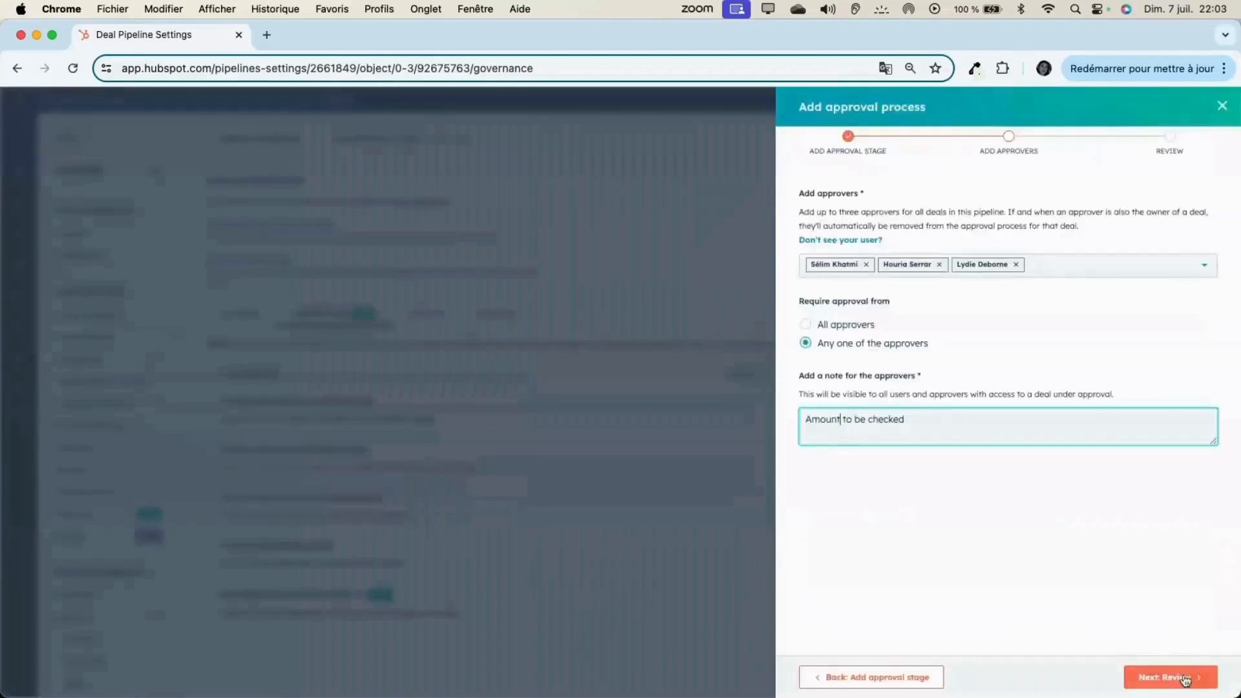
Review the approval stage, approvers and note of the approval process and save it.
{"action": "left_click", "coordinate": [1170, 678]}
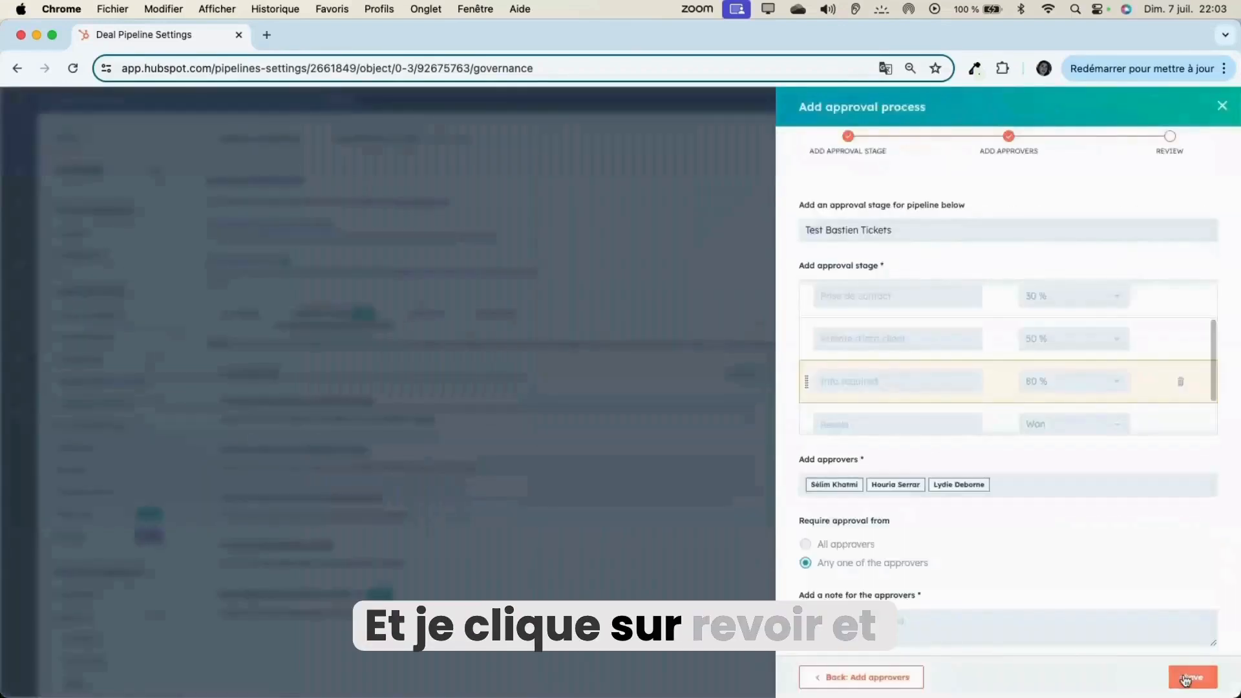
{"action": "scroll", "coordinate": [1000, 285], "scroll_direction": "up", "scroll_amount": 5}
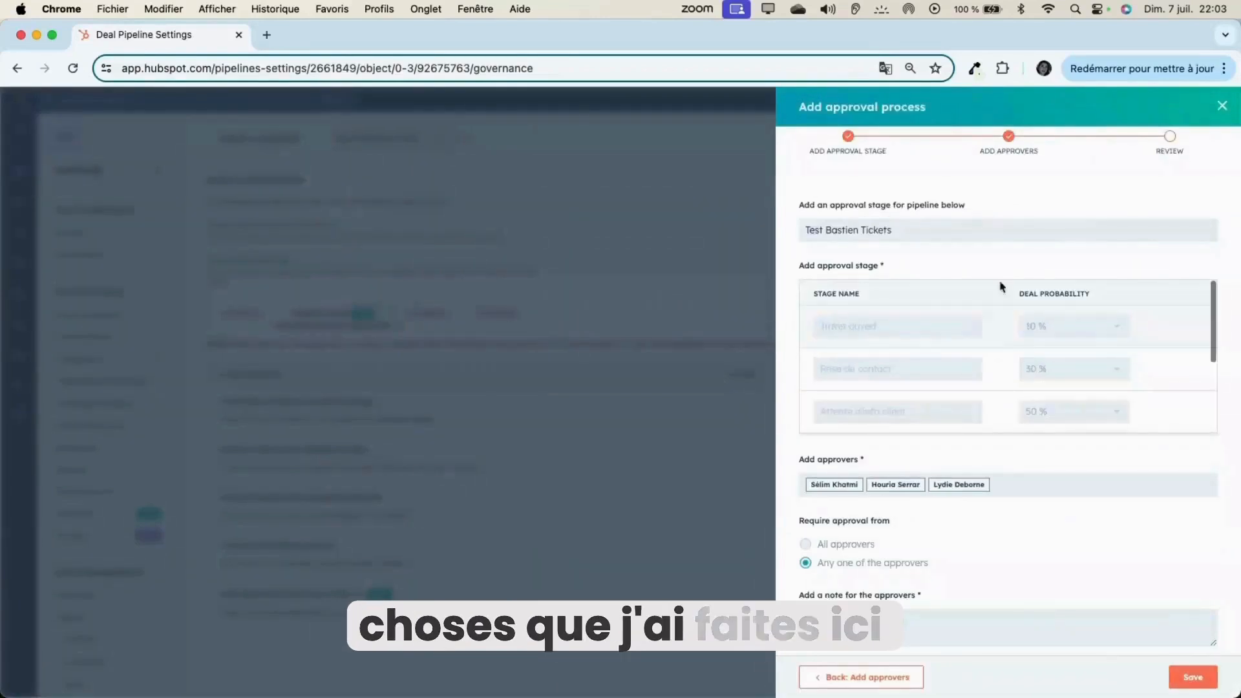
{"action": "scroll", "coordinate": [1075, 575], "scroll_direction": "down", "scroll_amount": 1}
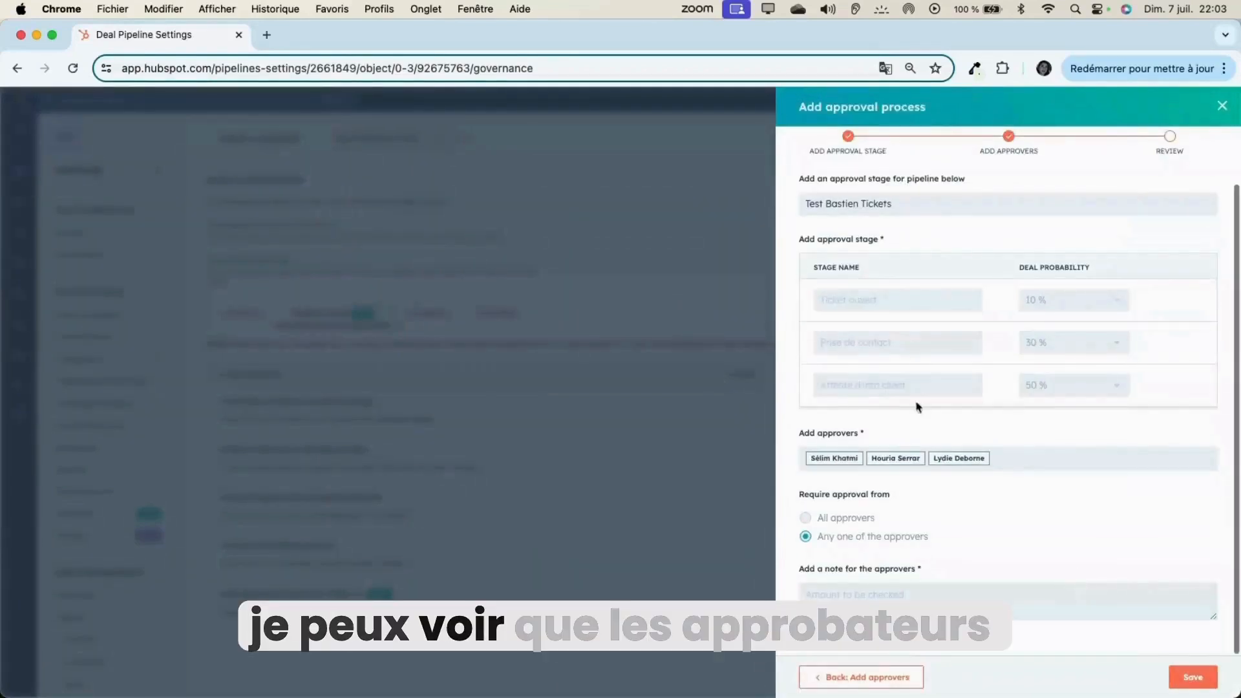
{"action": "scroll", "coordinate": [1015, 483], "scroll_direction": "up", "scroll_amount": 1}
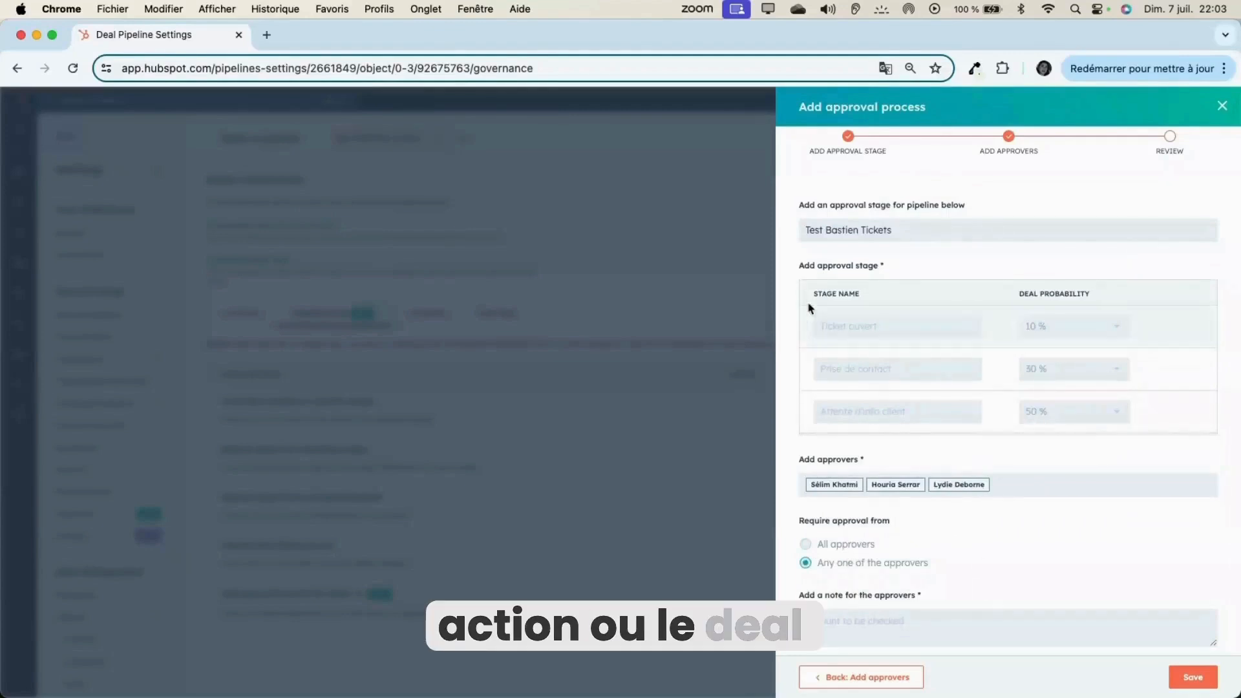
{"action": "scroll", "coordinate": [953, 458], "scroll_direction": "down", "scroll_amount": 1}
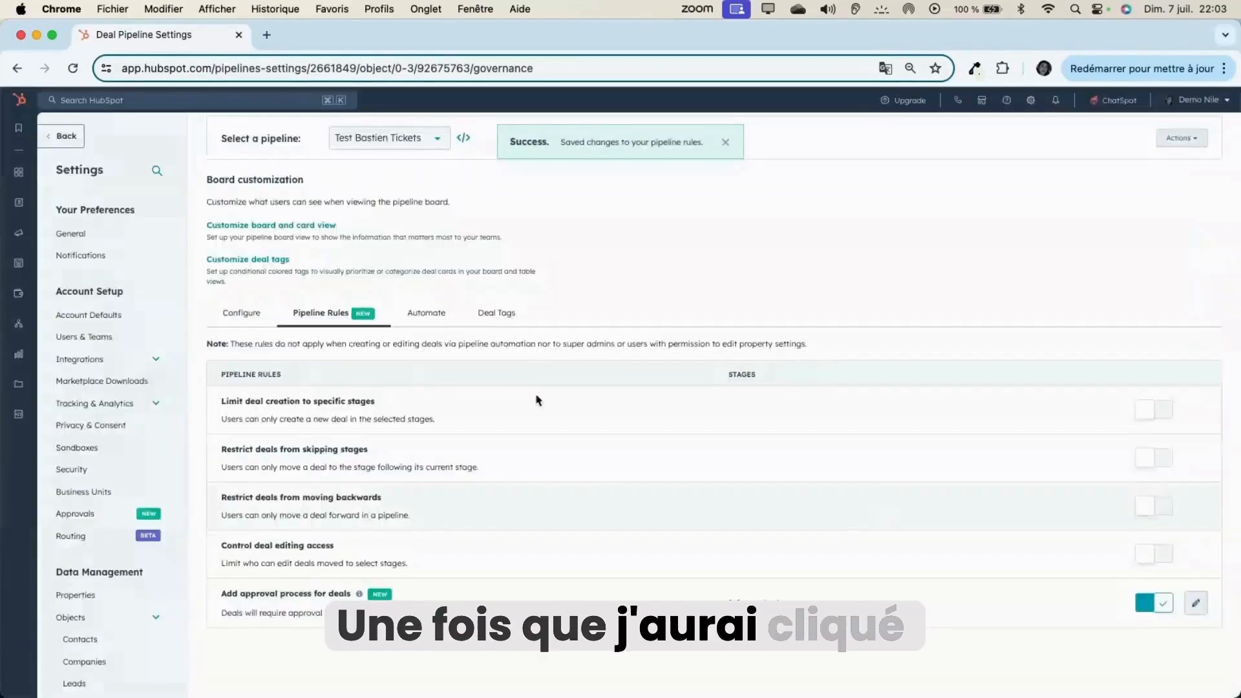
Show the pipeline's stage configuration and submit the happy rating in the deal pipeline approvals survey without a comment.
{"action": "left_click", "coordinate": [241, 316]}
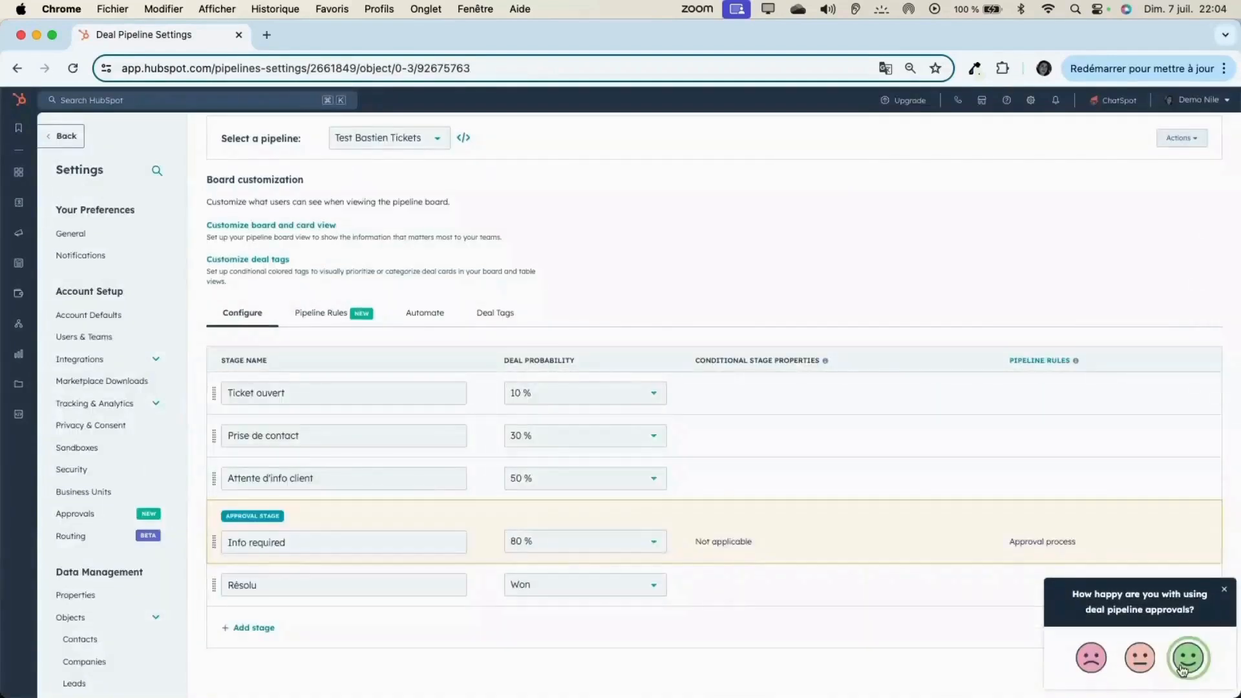
{"action": "left_click", "coordinate": [1183, 668]}
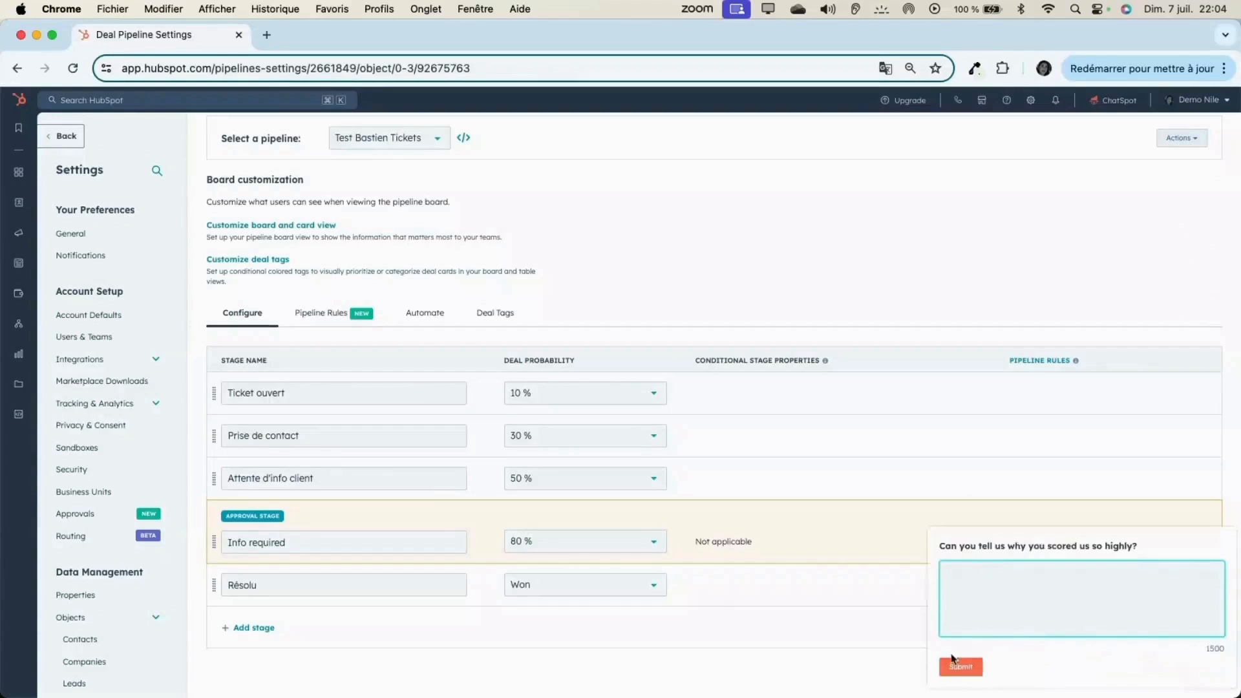
{"action": "left_click", "coordinate": [955, 664]}
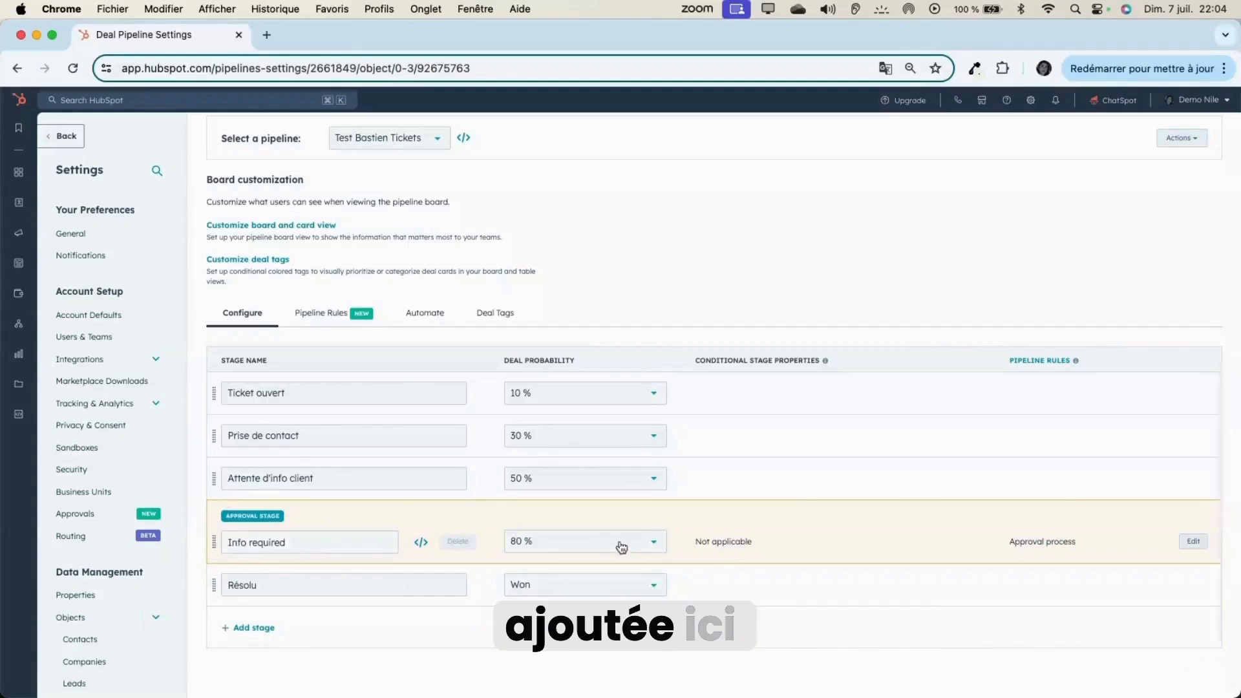
Go to the CRM deals board, switch it to the test tickets pipeline and check the Info required stage.
{"action": "scroll", "coordinate": [334, 588], "scroll_direction": "up", "scroll_amount": 3}
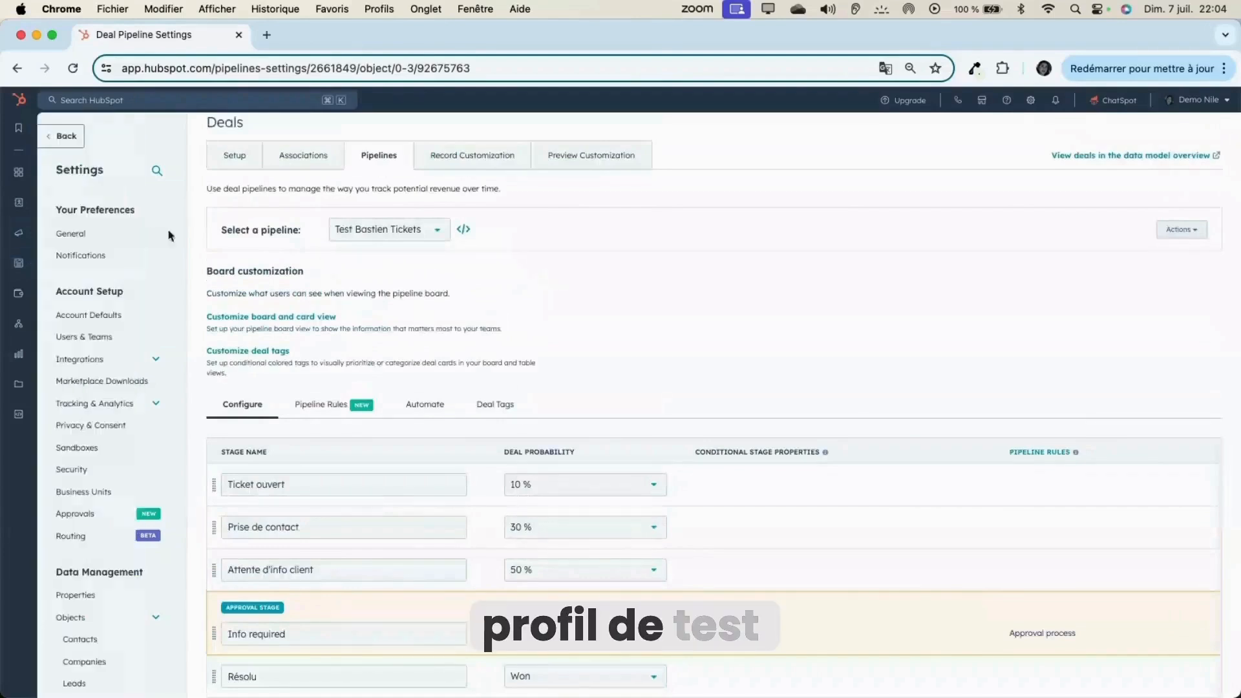
{"action": "mouse_move", "coordinate": [91, 202]}
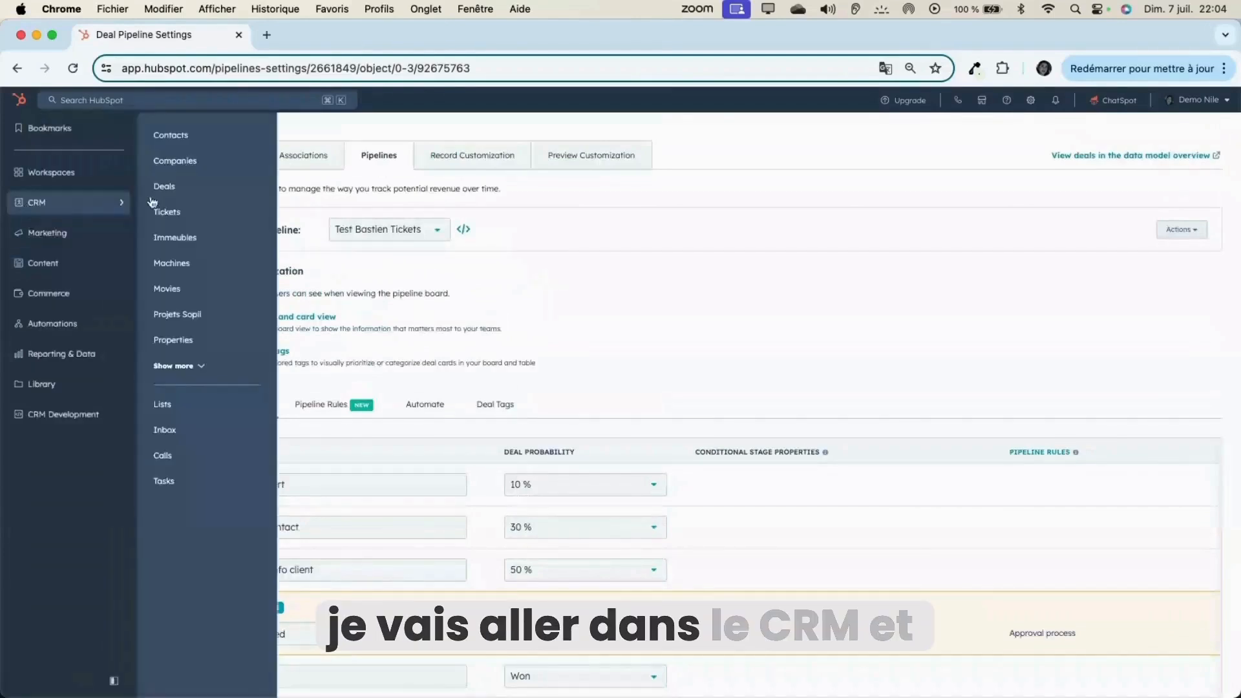
{"action": "left_click", "coordinate": [163, 188]}
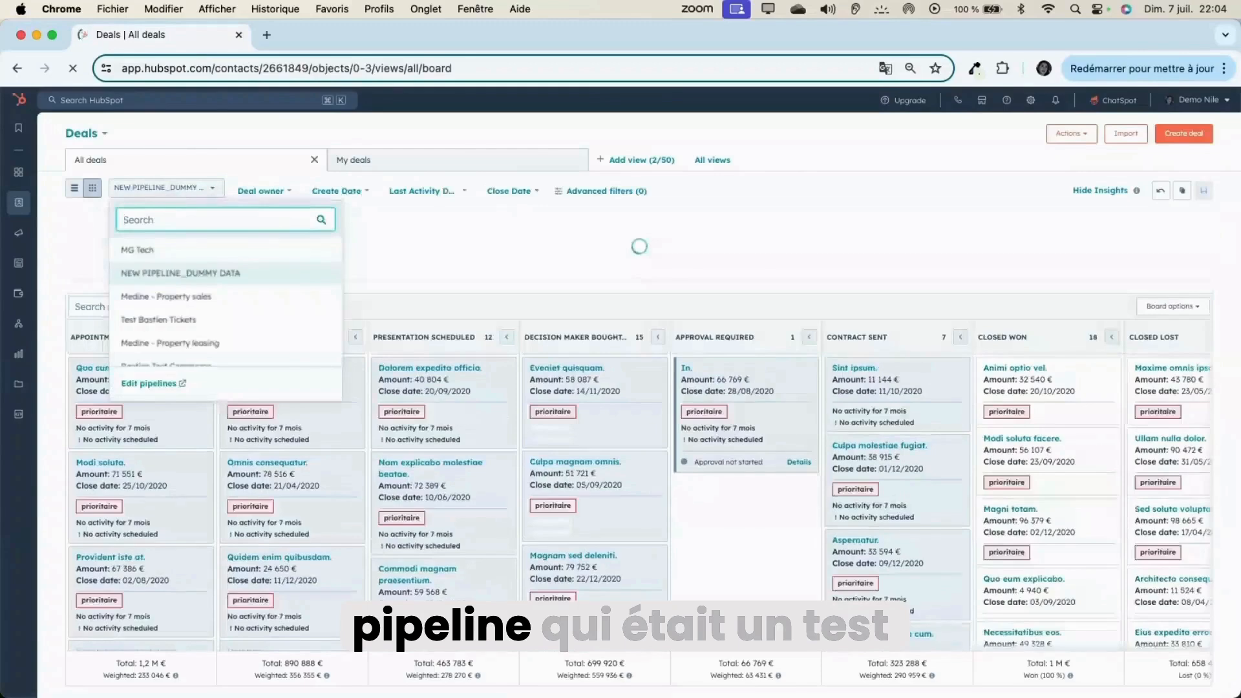
{"action": "type", "text": "test"}
{"action": "left_click", "coordinate": [236, 259]}
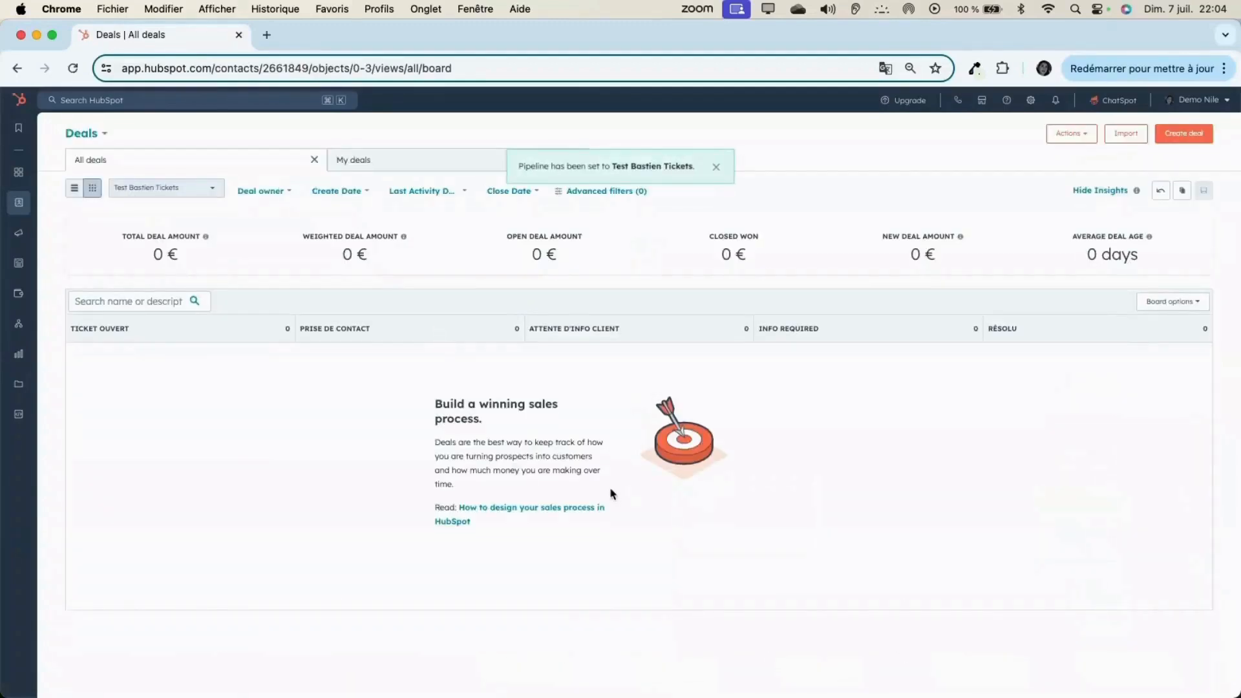
{"action": "left_click_drag", "start_coordinate": [759, 325], "coordinate": [801, 349]}
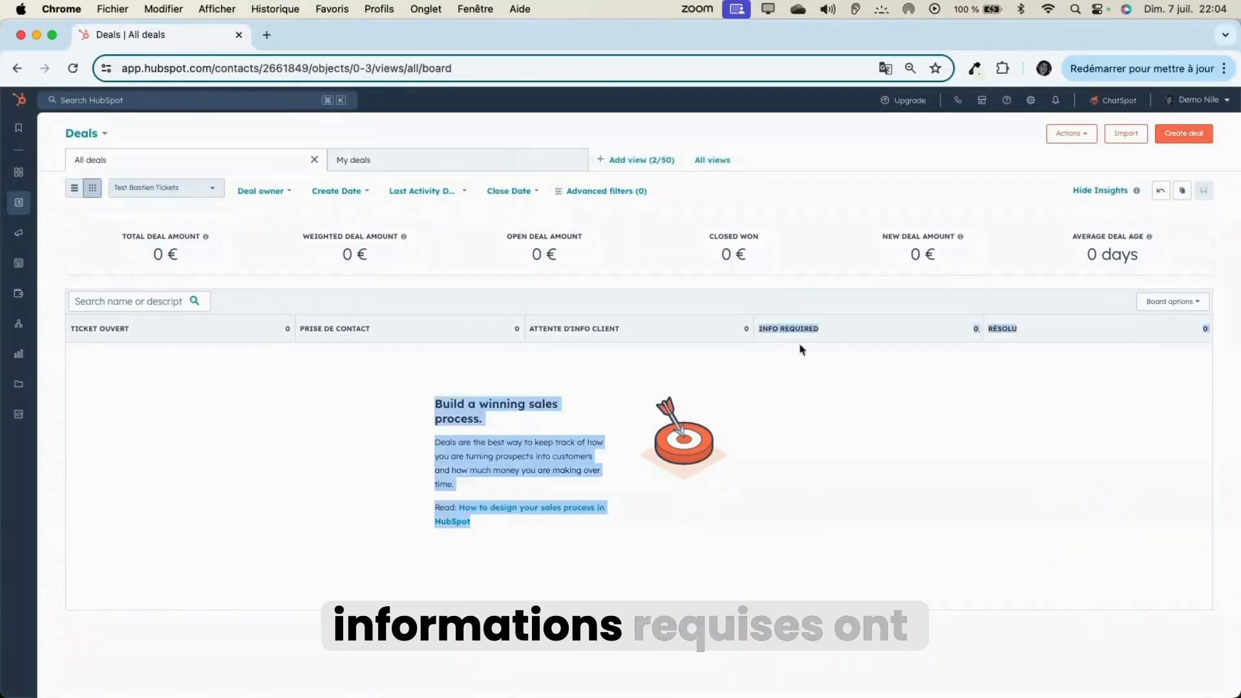
{"action": "left_click", "coordinate": [842, 363]}
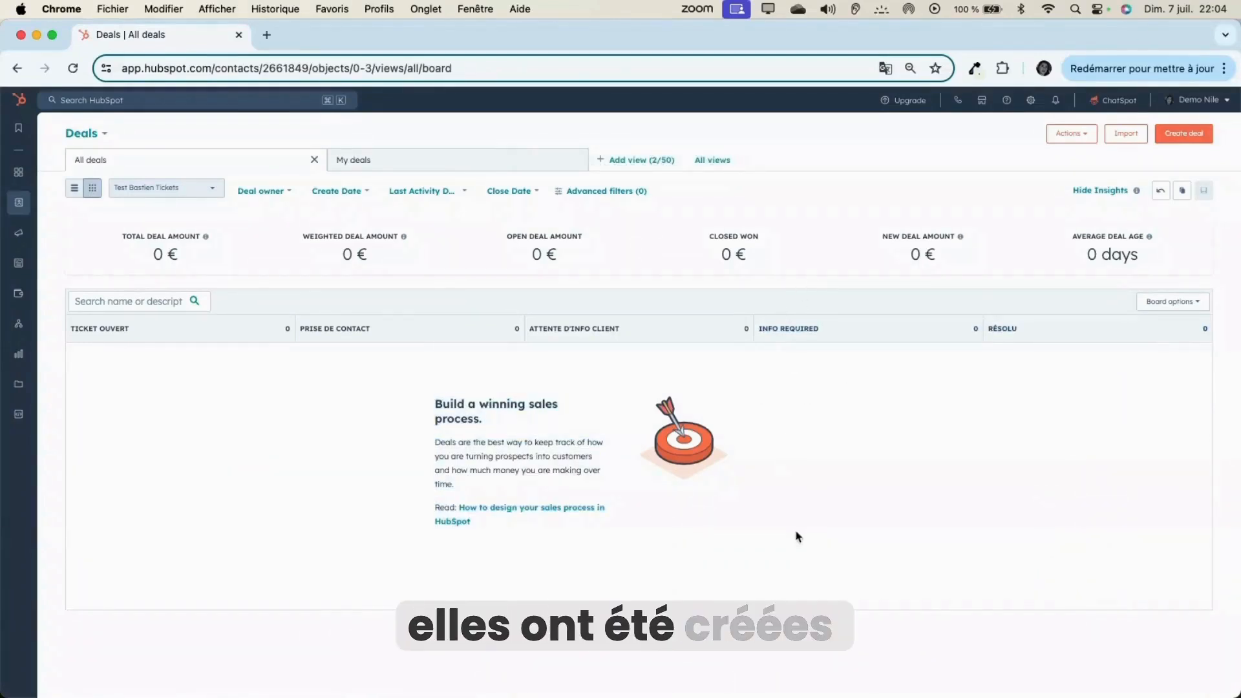